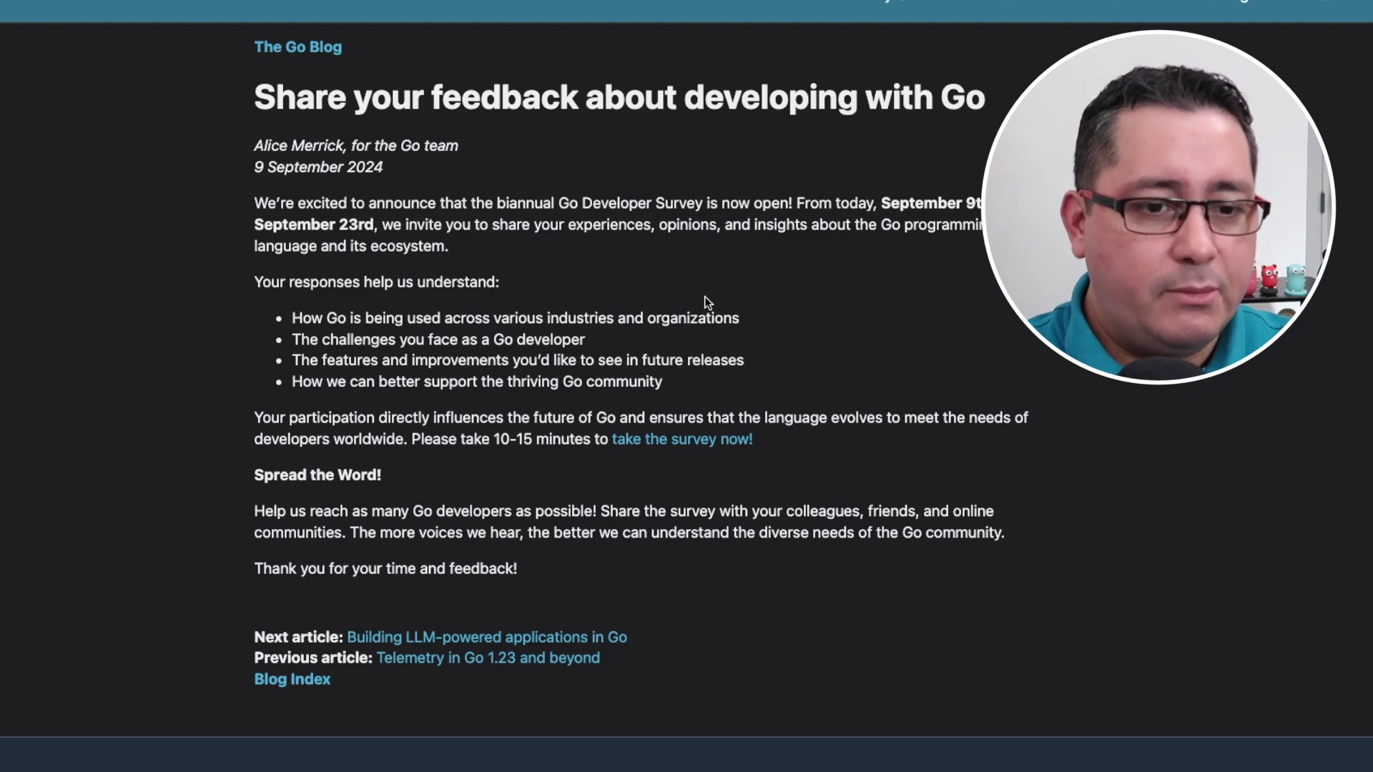
# Open the Go Developer Survey from the blog post and continue past its introduction page
pyautogui.click(697, 439)
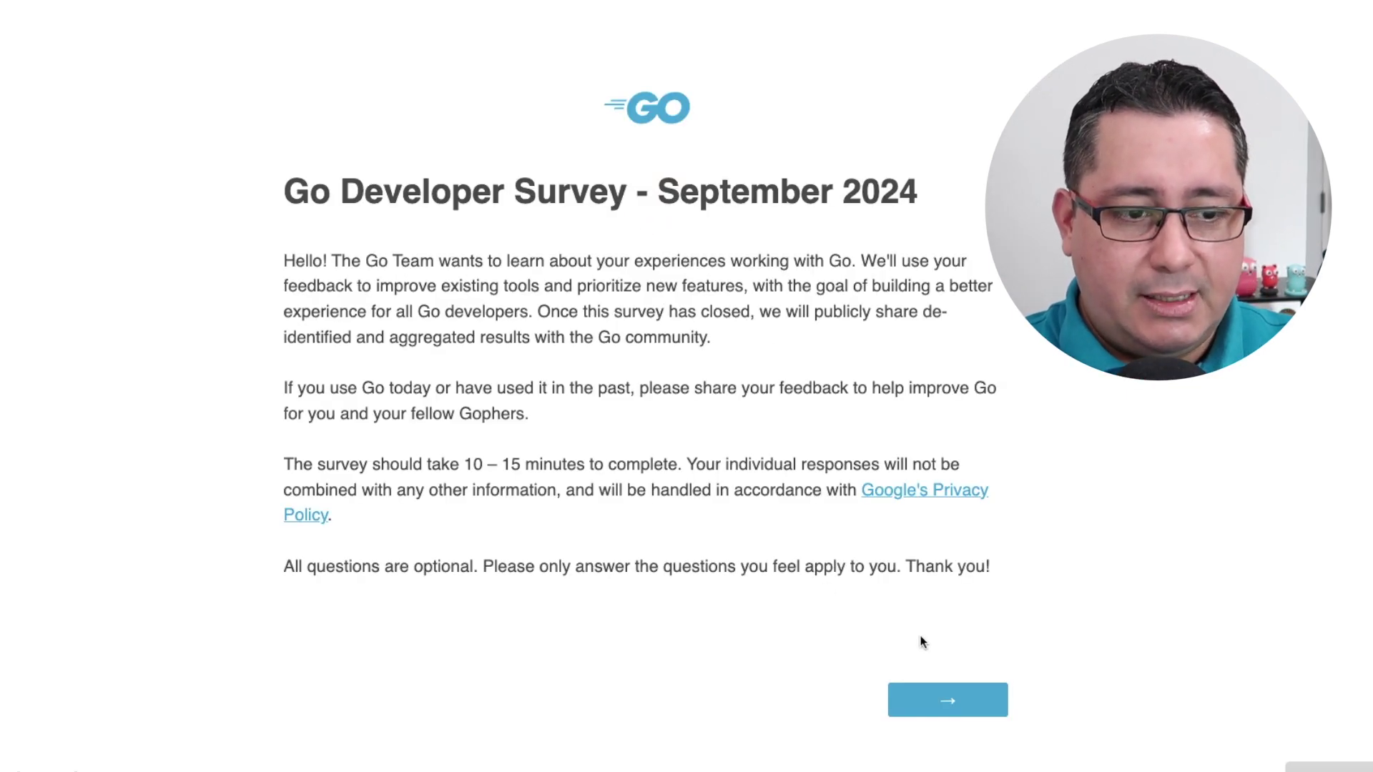
pyautogui.click(960, 705)
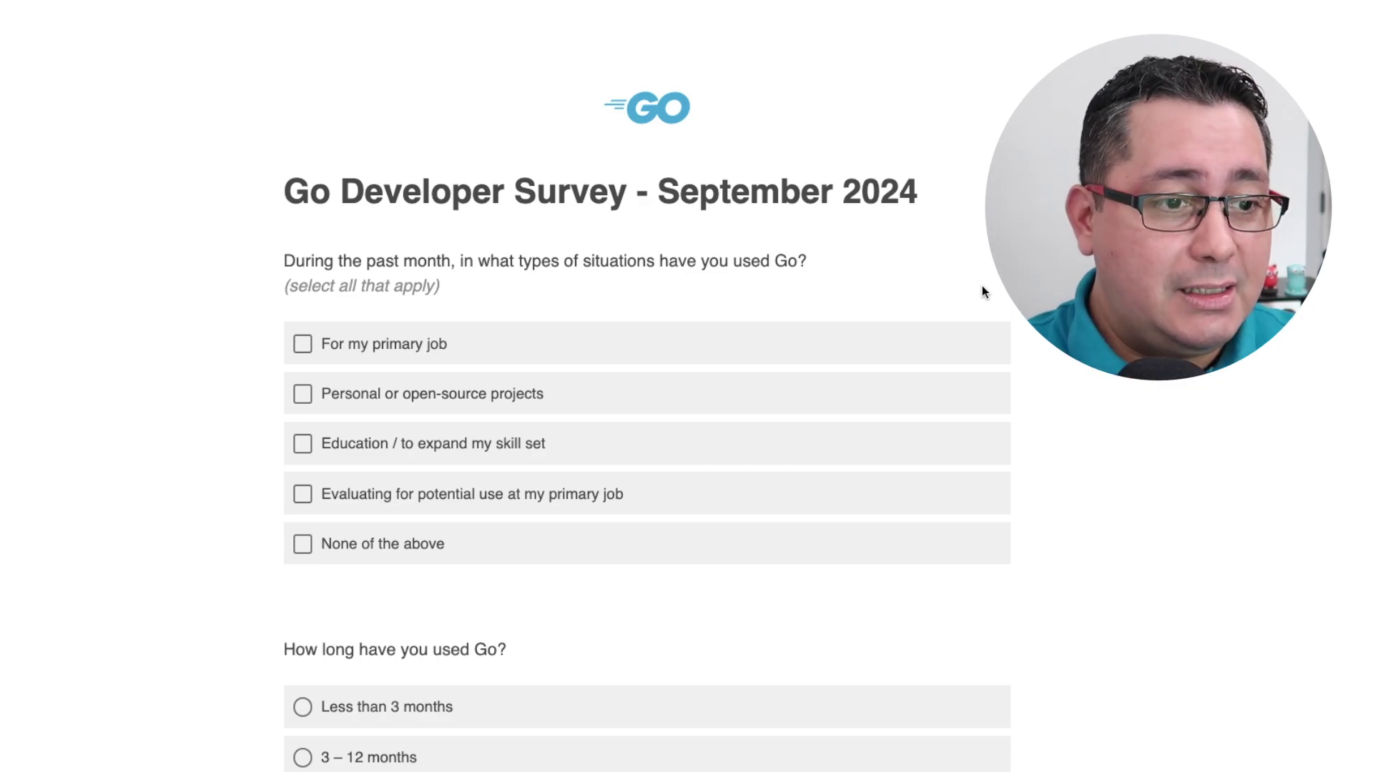
# Select primary job, personal or open-source projects, and education / expanding skill set as the situations for using Go
pyautogui.scroll(-2, 346, 144)
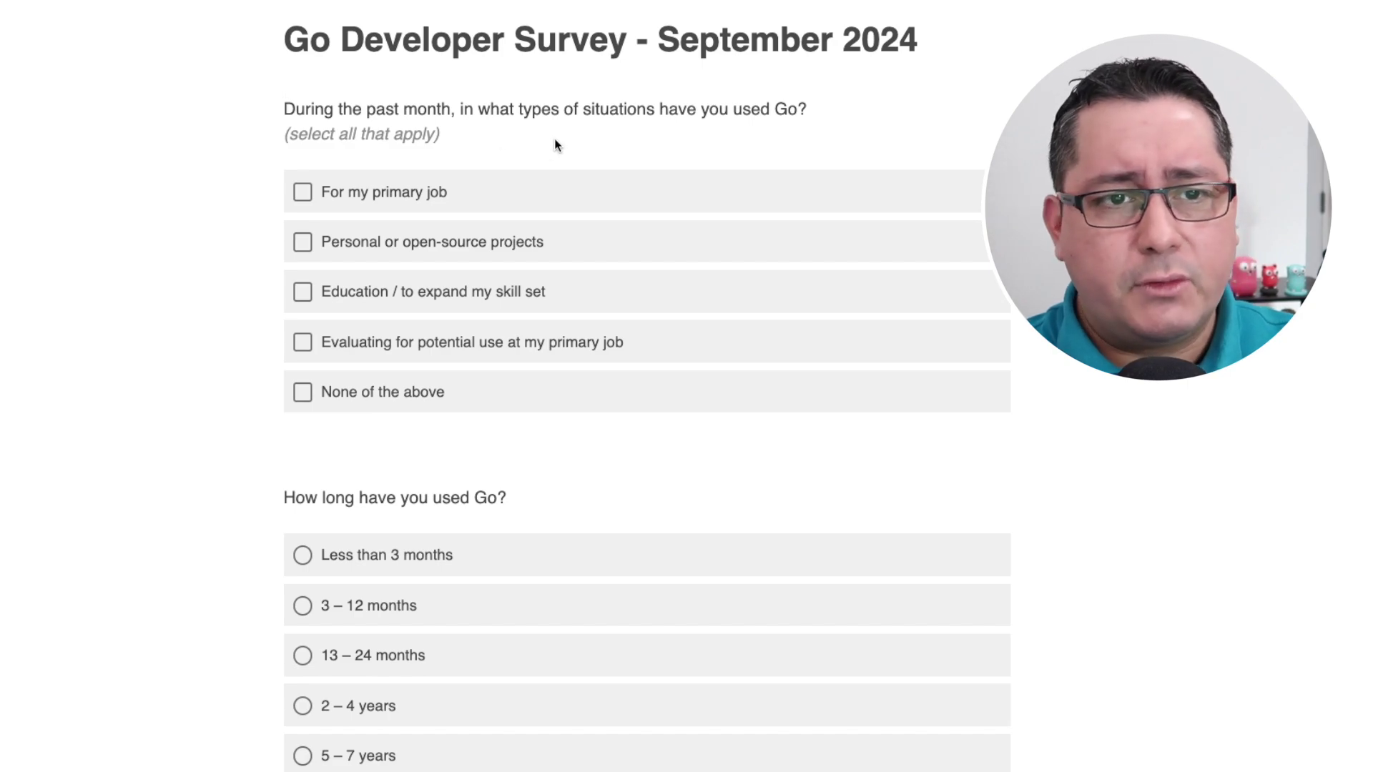
pyautogui.scroll(-1, 555, 141)
pyautogui.click(387, 112)
pyautogui.click(394, 166)
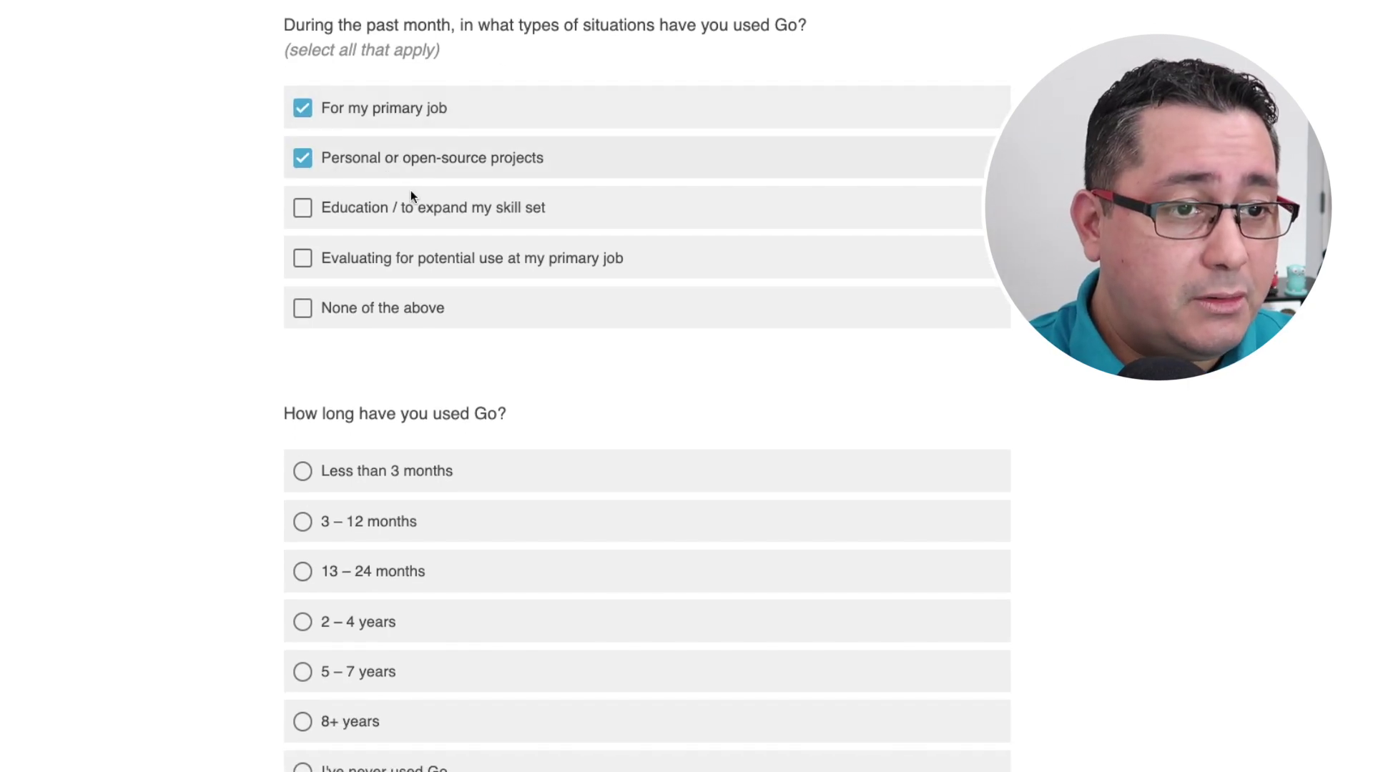
pyautogui.click(420, 215)
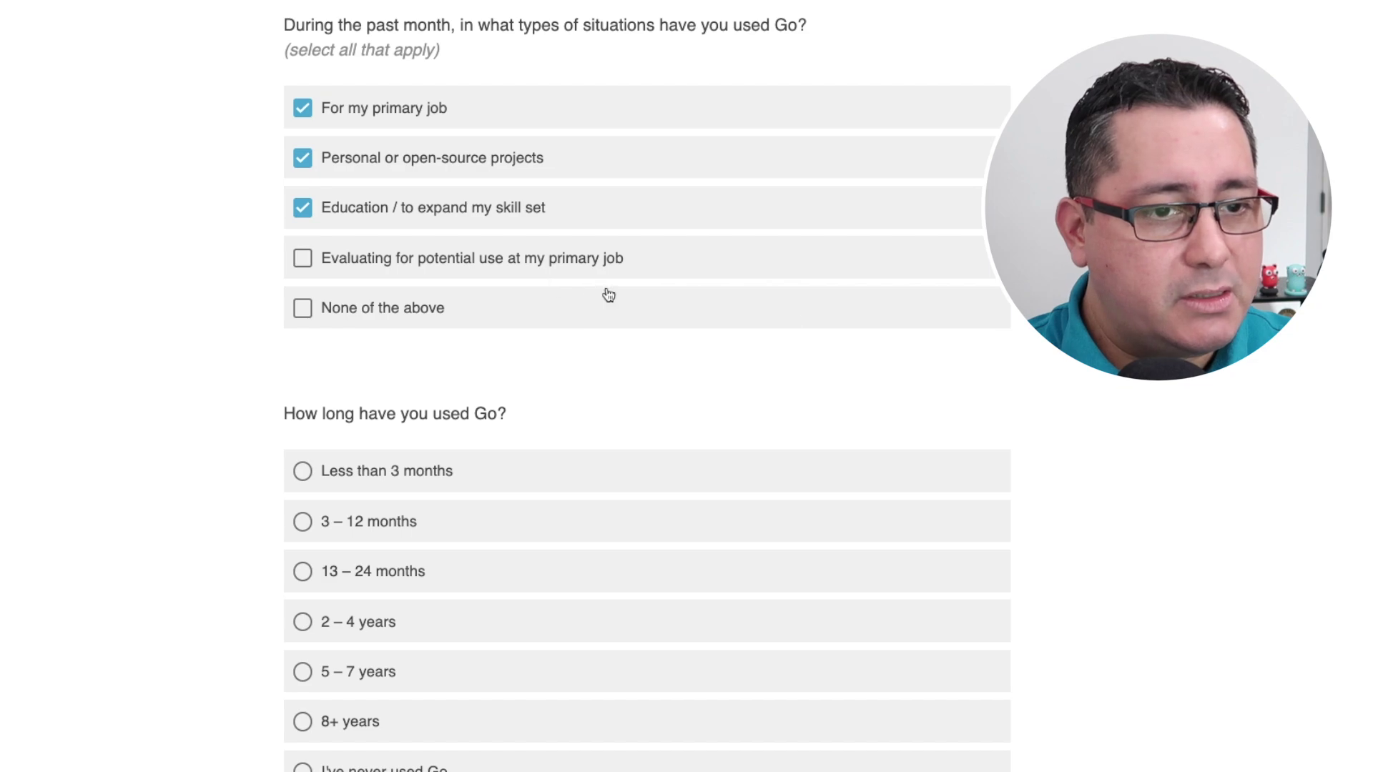
# Answer "8+ years" for how long Go has been used and continue to the next survey page
pyautogui.scroll(-3, 500, 293)
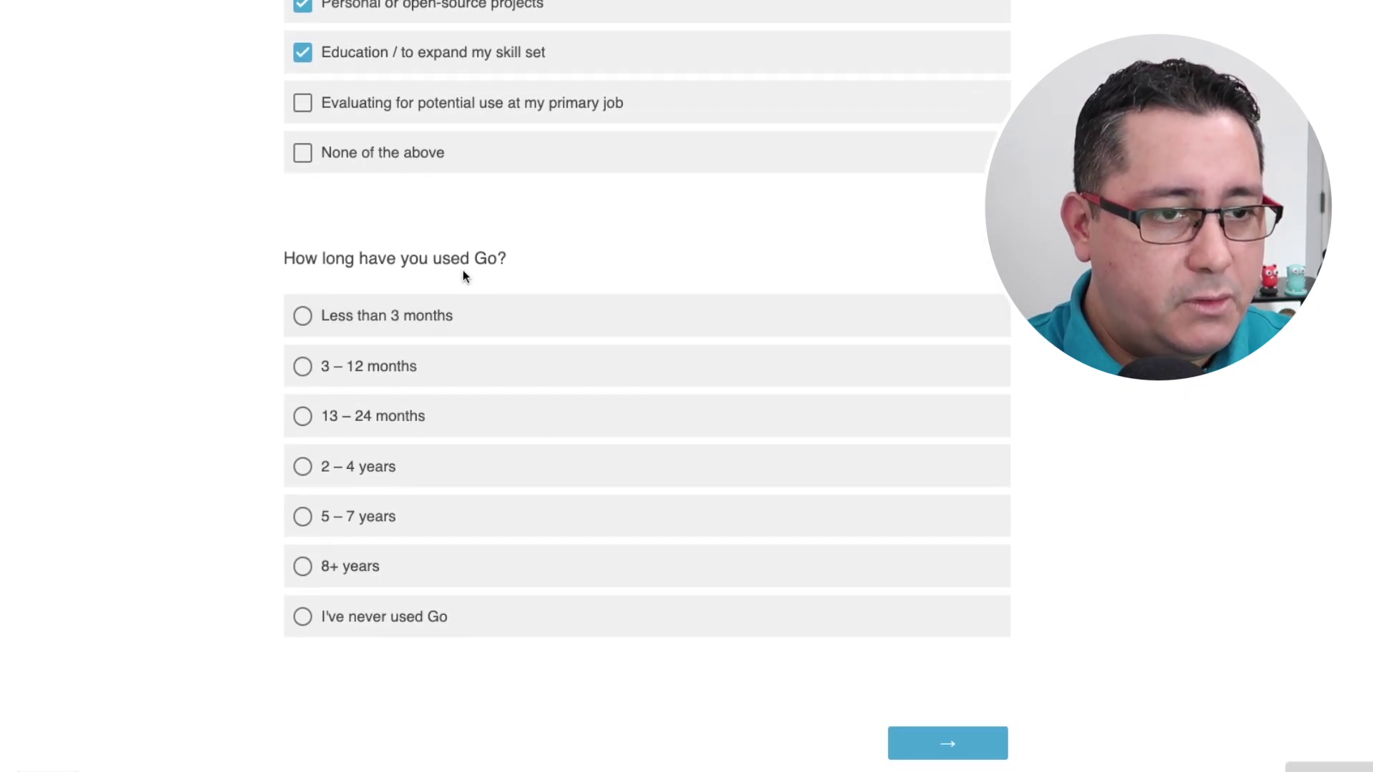
pyautogui.click(357, 574)
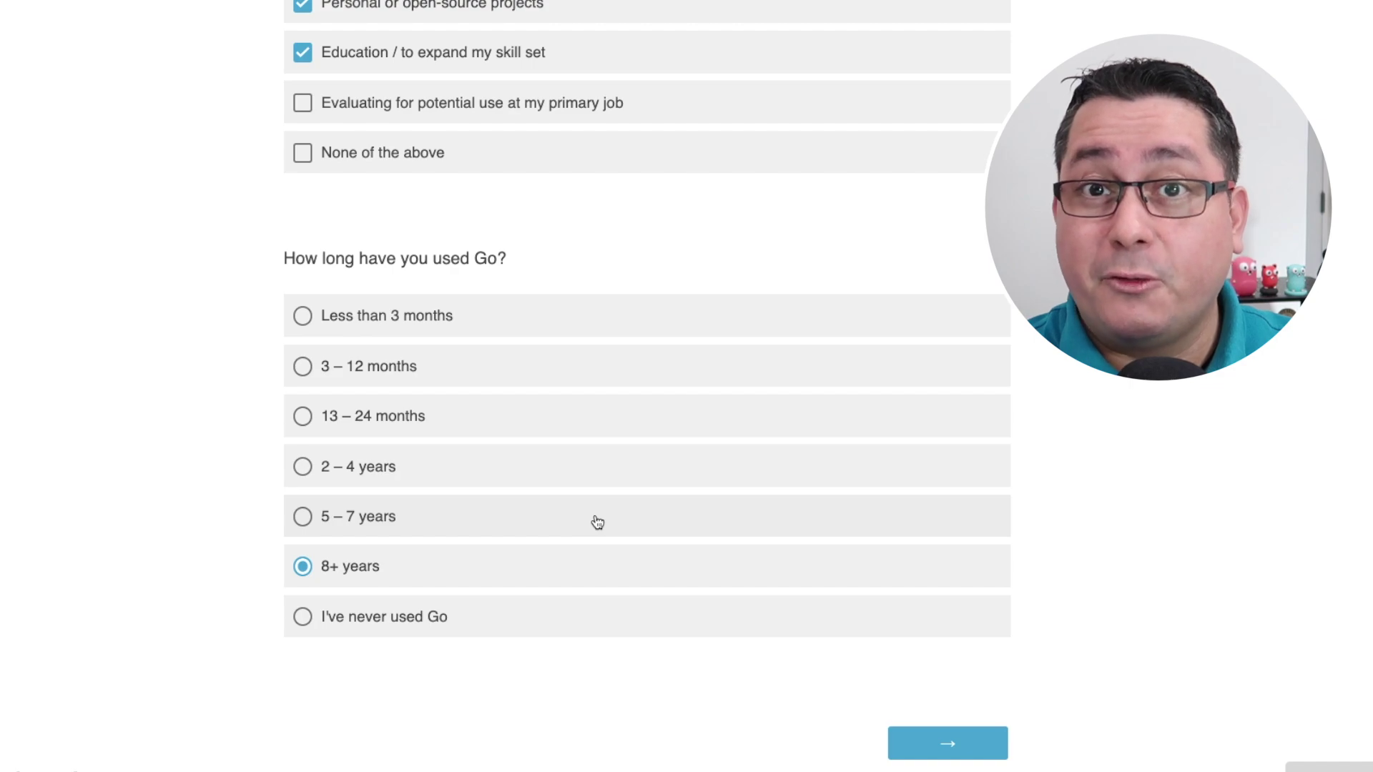
pyautogui.click(939, 750)
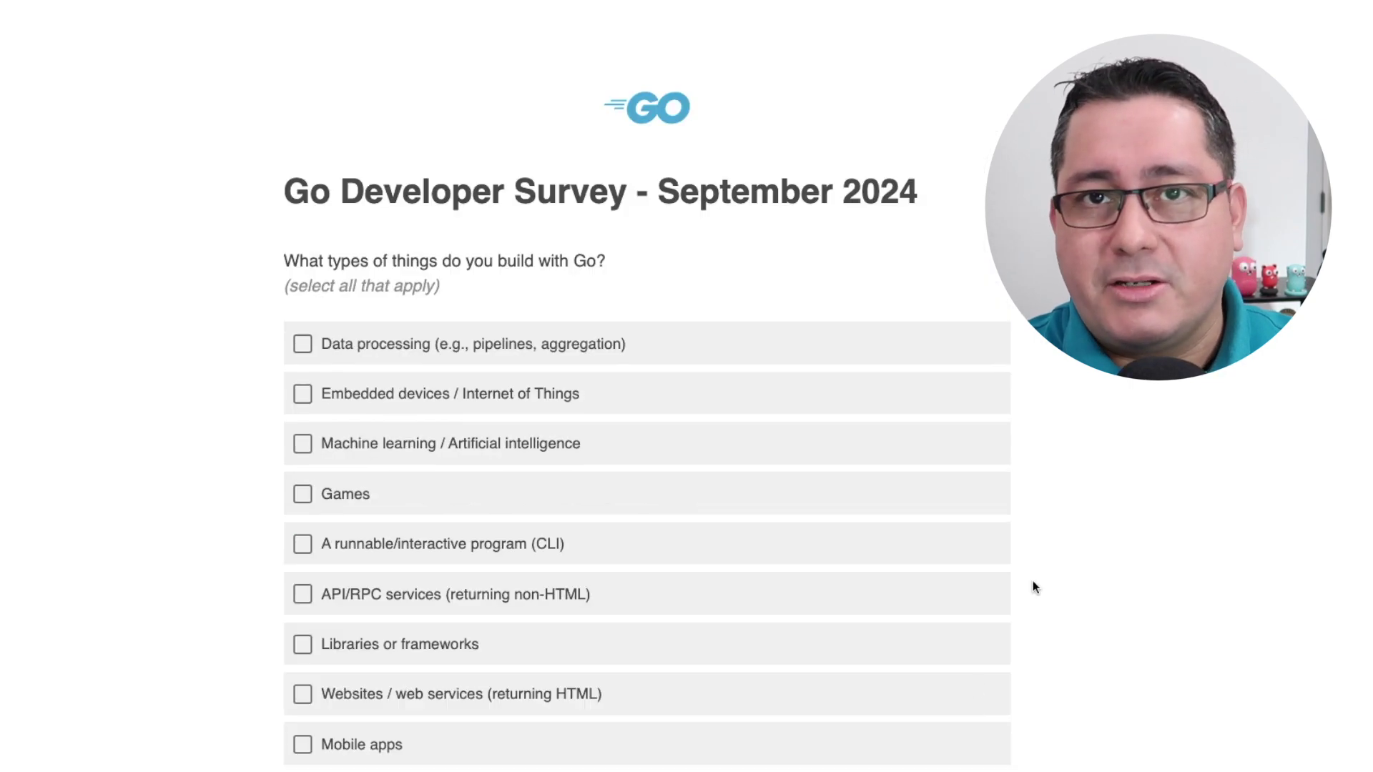
# Select API/RPC services, Libraries or frameworks, and Desktop / GUI applications as the things built with Go
pyautogui.scroll(-2, 1075, 506)
pyautogui.scroll(-1, 1081, 507)
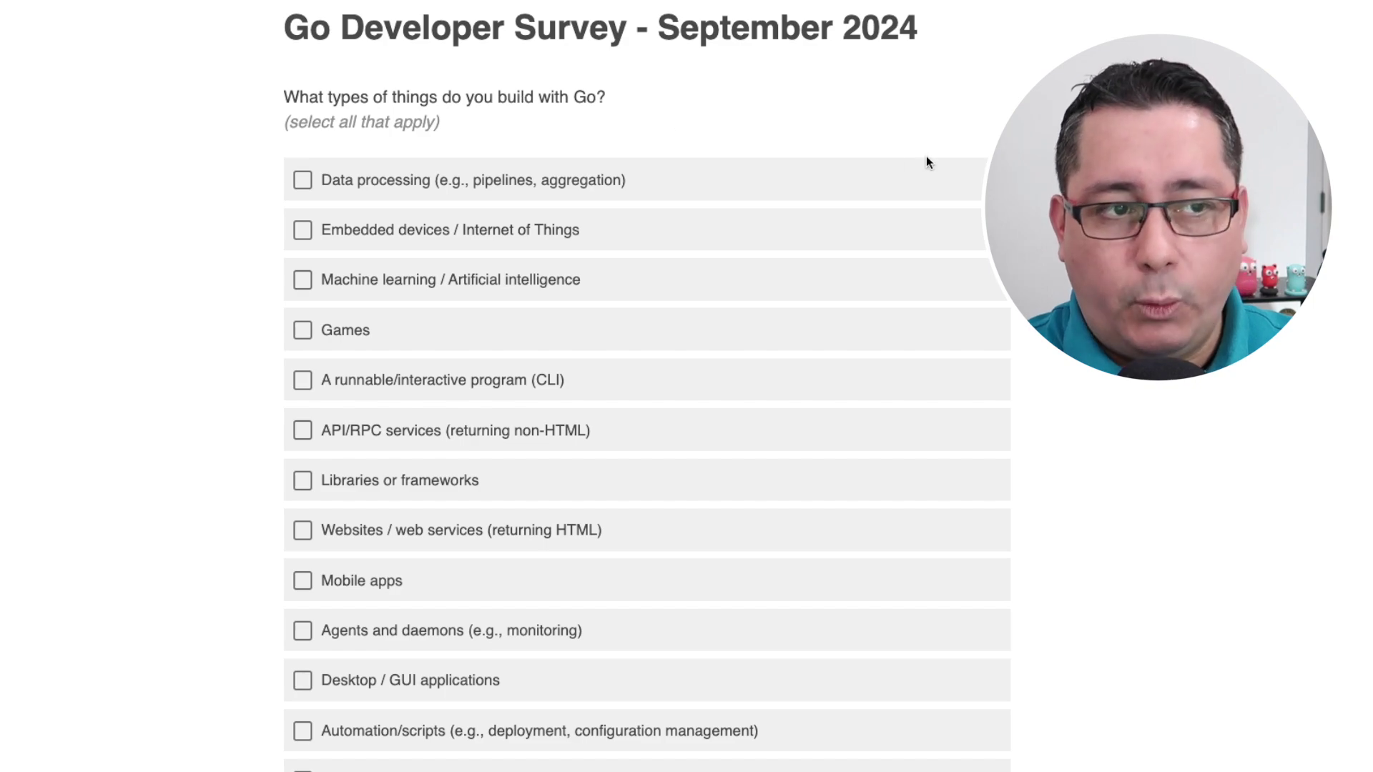
pyautogui.scroll(-2, 298, 114)
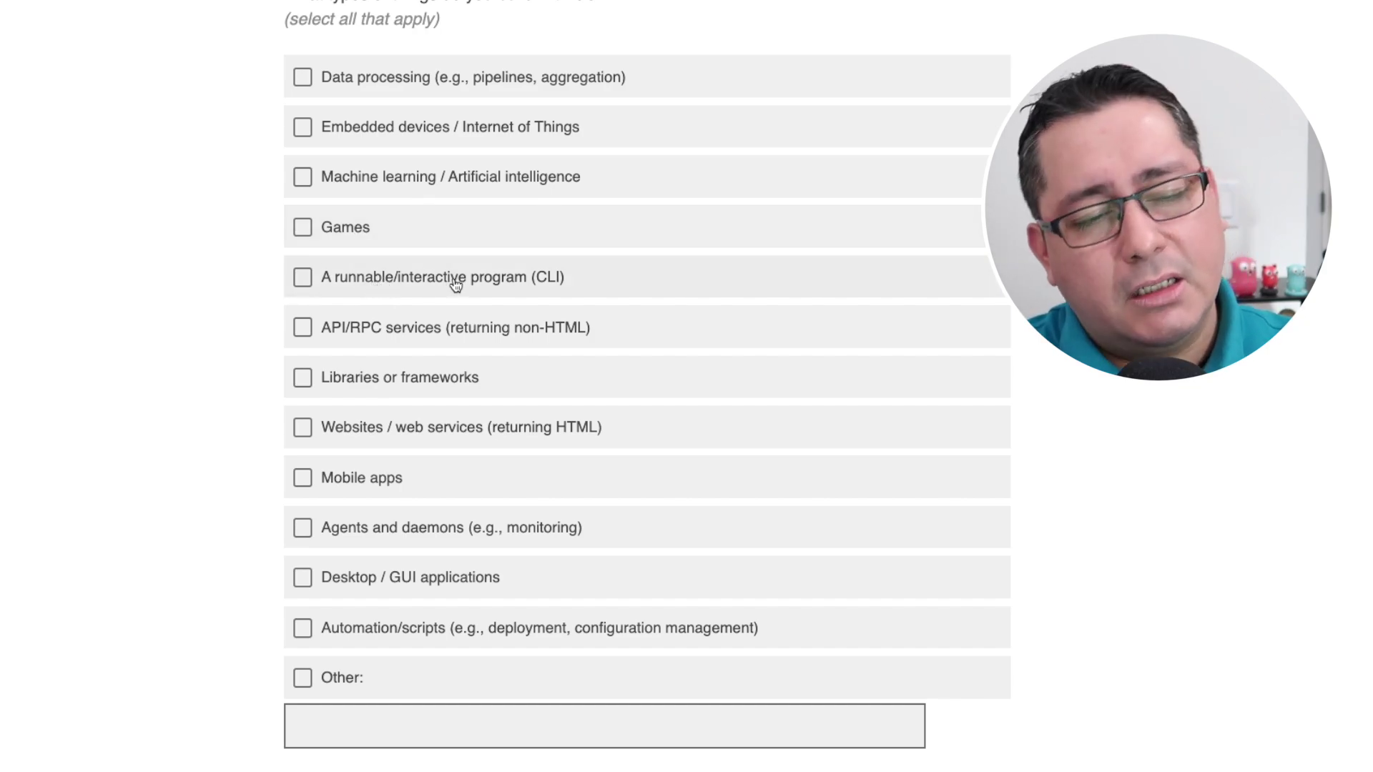
pyautogui.scroll(-1, 387, 346)
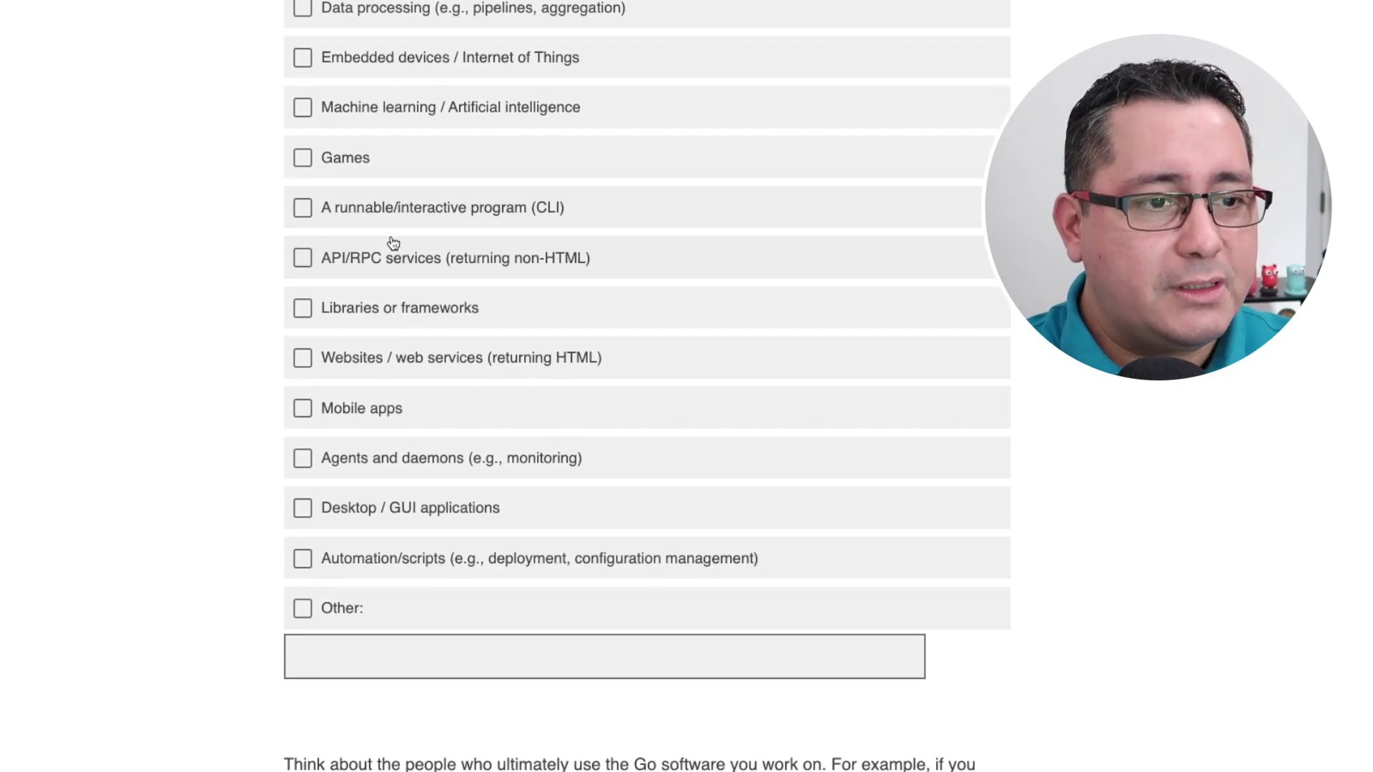
pyautogui.click(387, 266)
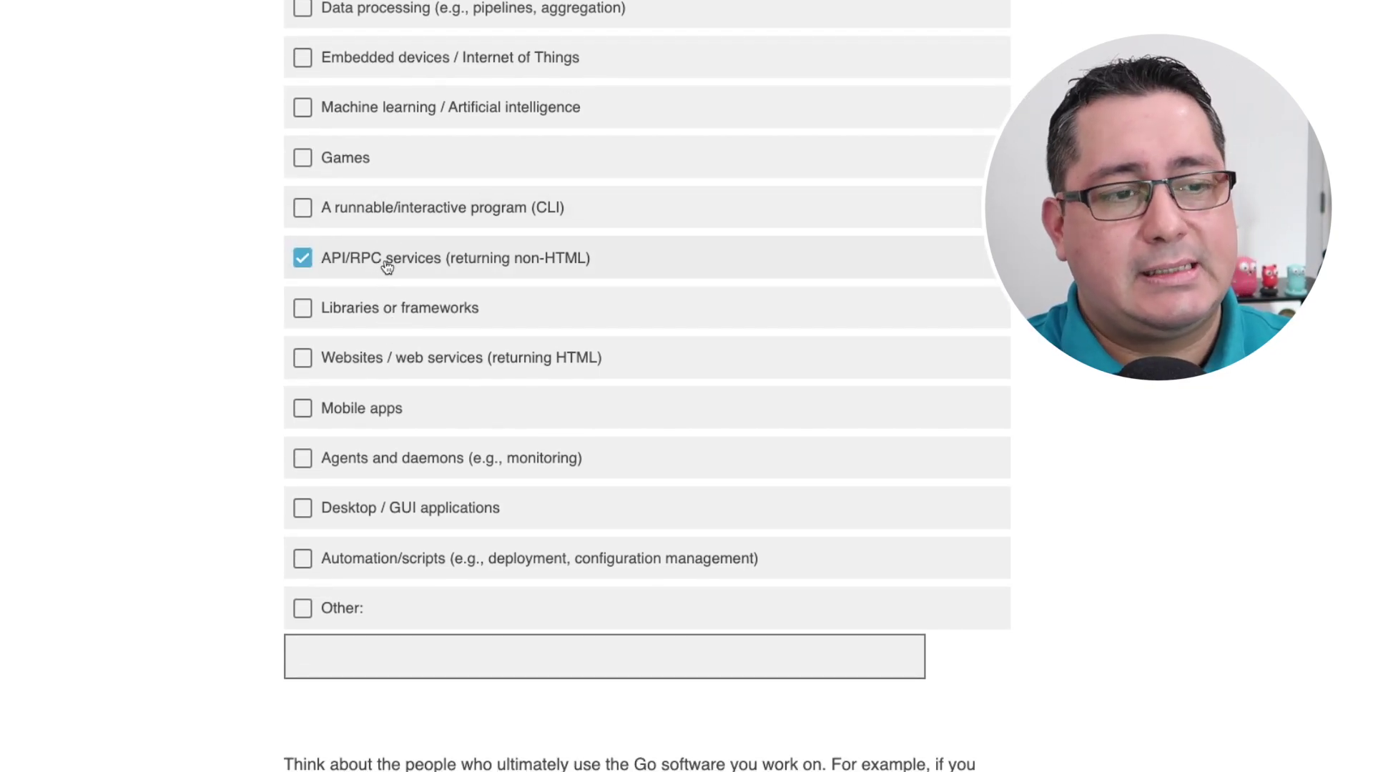
pyautogui.click(384, 314)
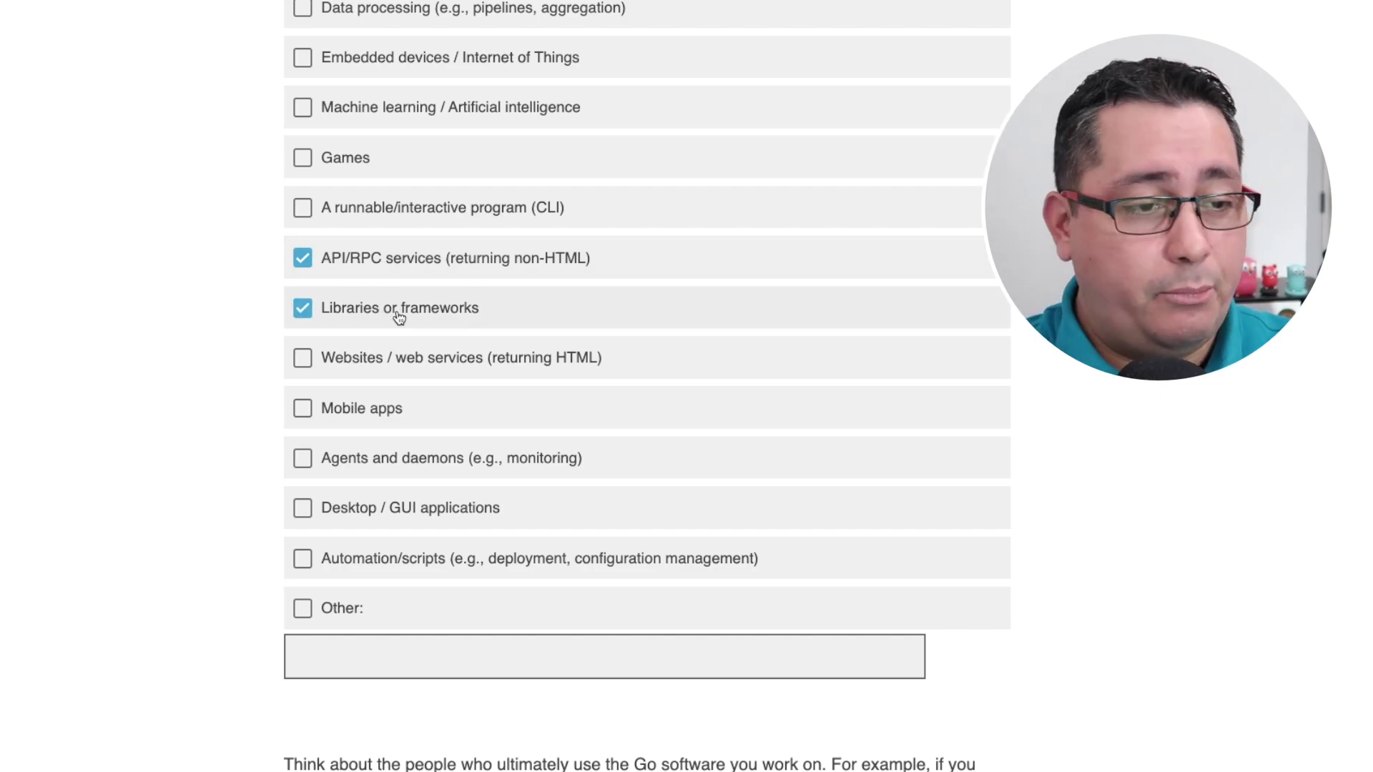
pyautogui.scroll(-1, 399, 316)
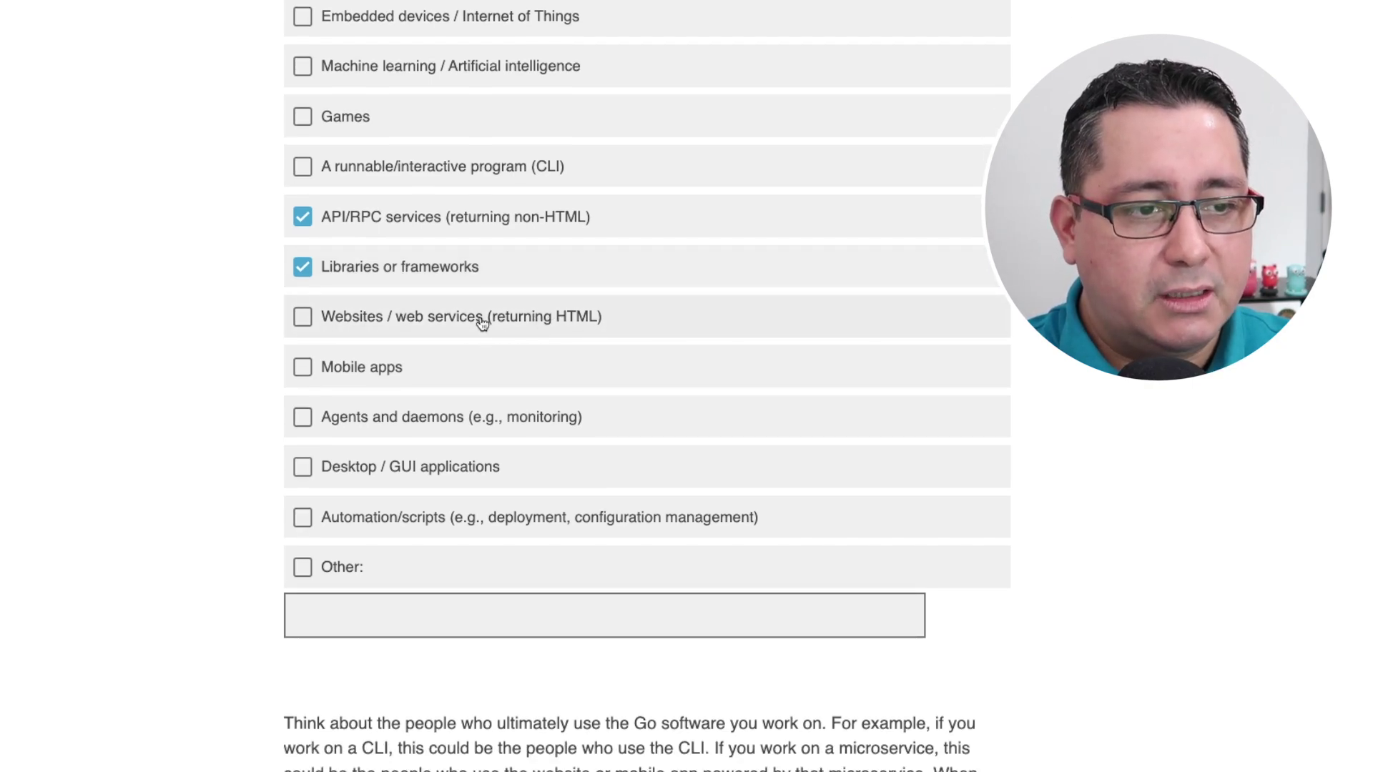
pyautogui.scroll(-1, 484, 324)
pyautogui.scroll(-1, 386, 379)
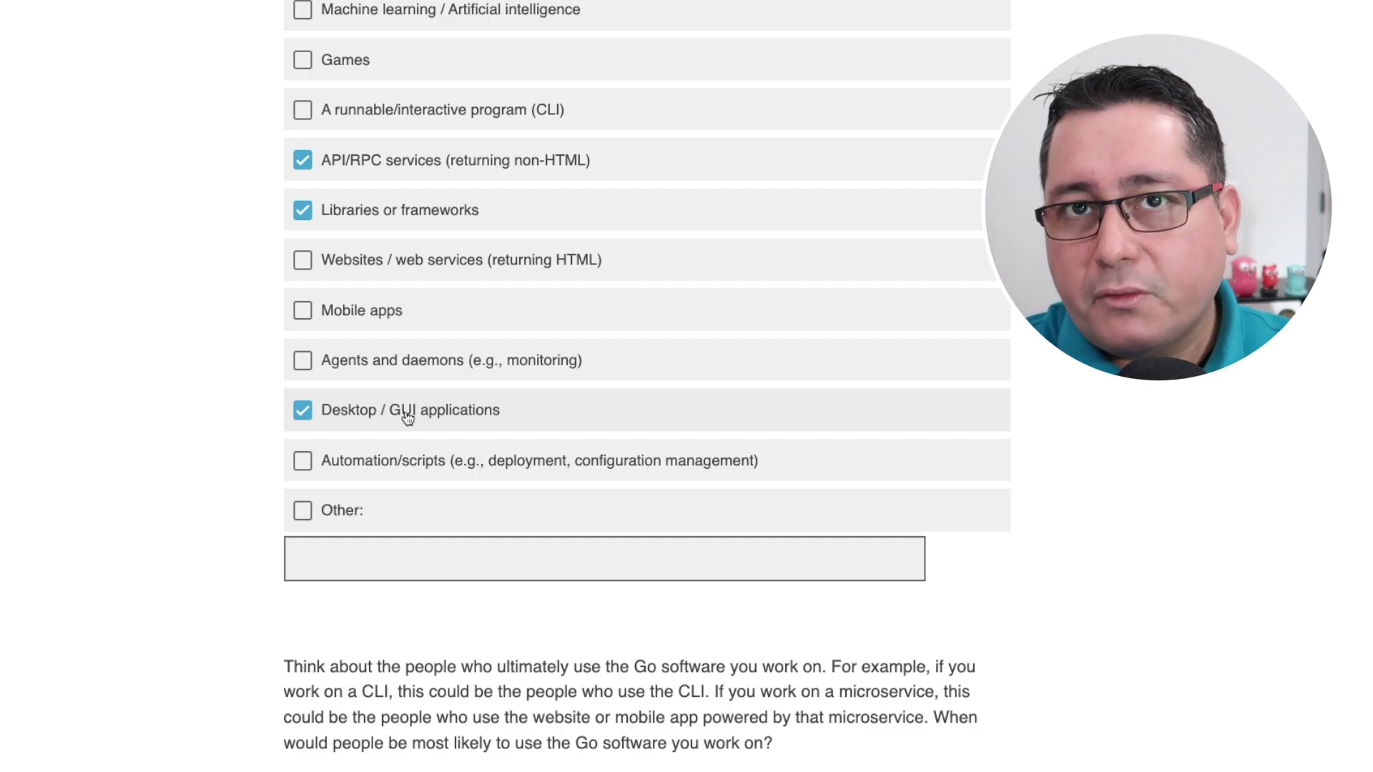
# Answer "Both about equally" for when people would most likely use the Go software
pyautogui.scroll(-7, 406, 417)
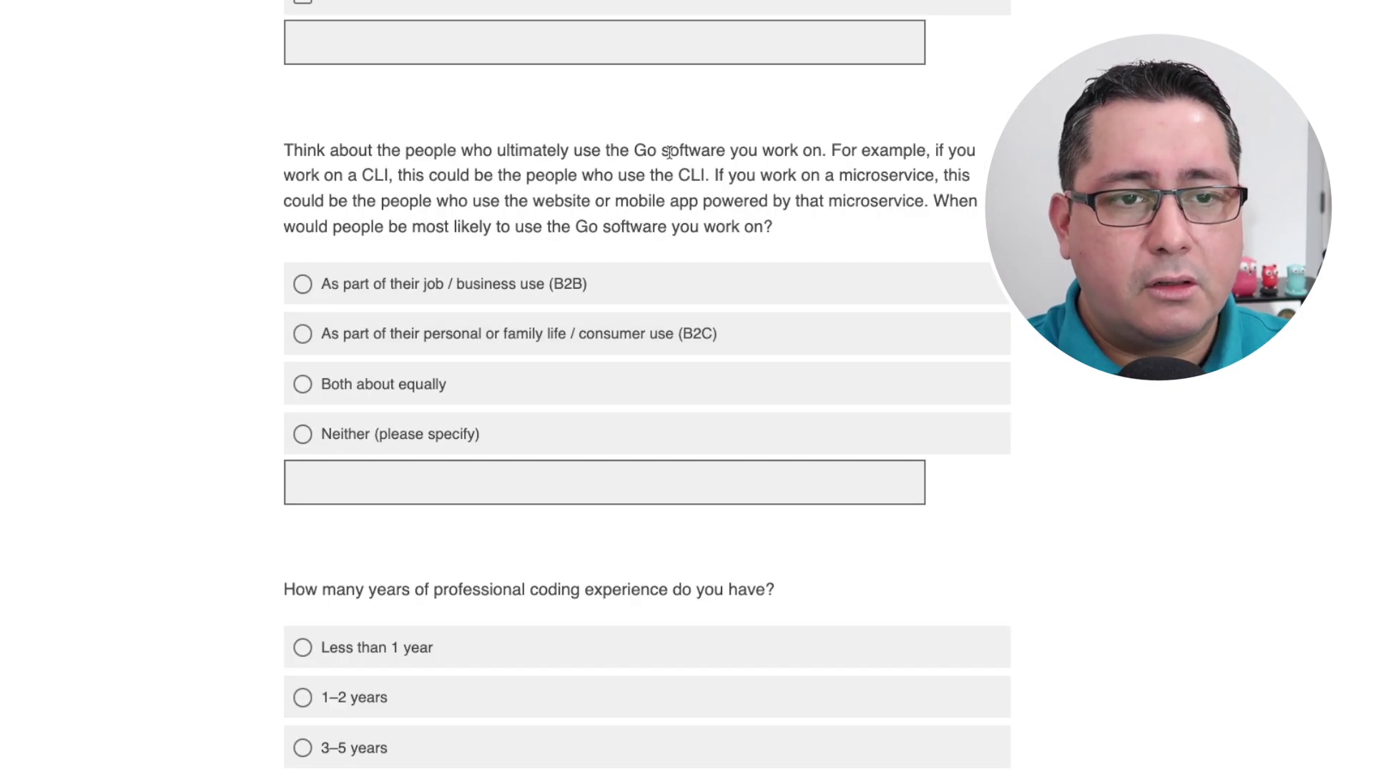
pyautogui.scroll(-1, 773, 260)
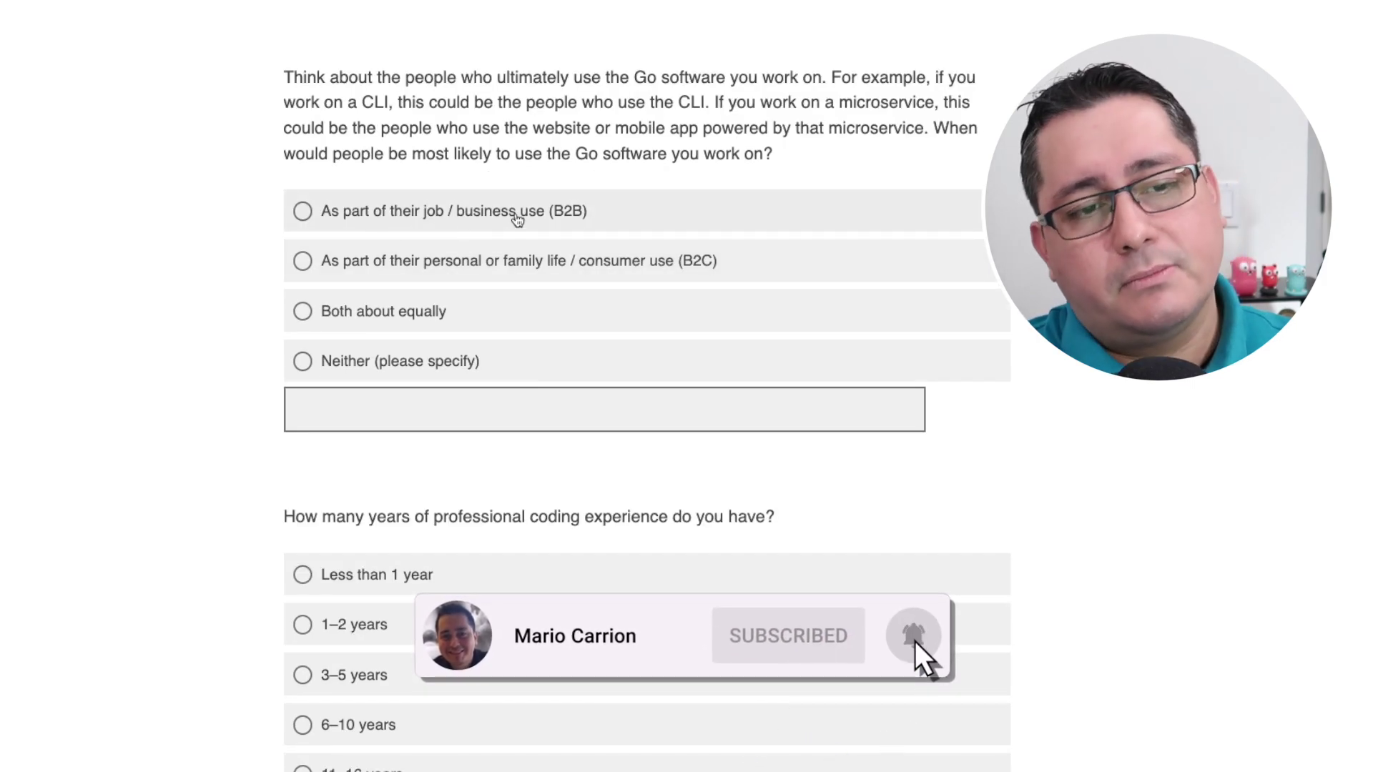
pyautogui.click(517, 217)
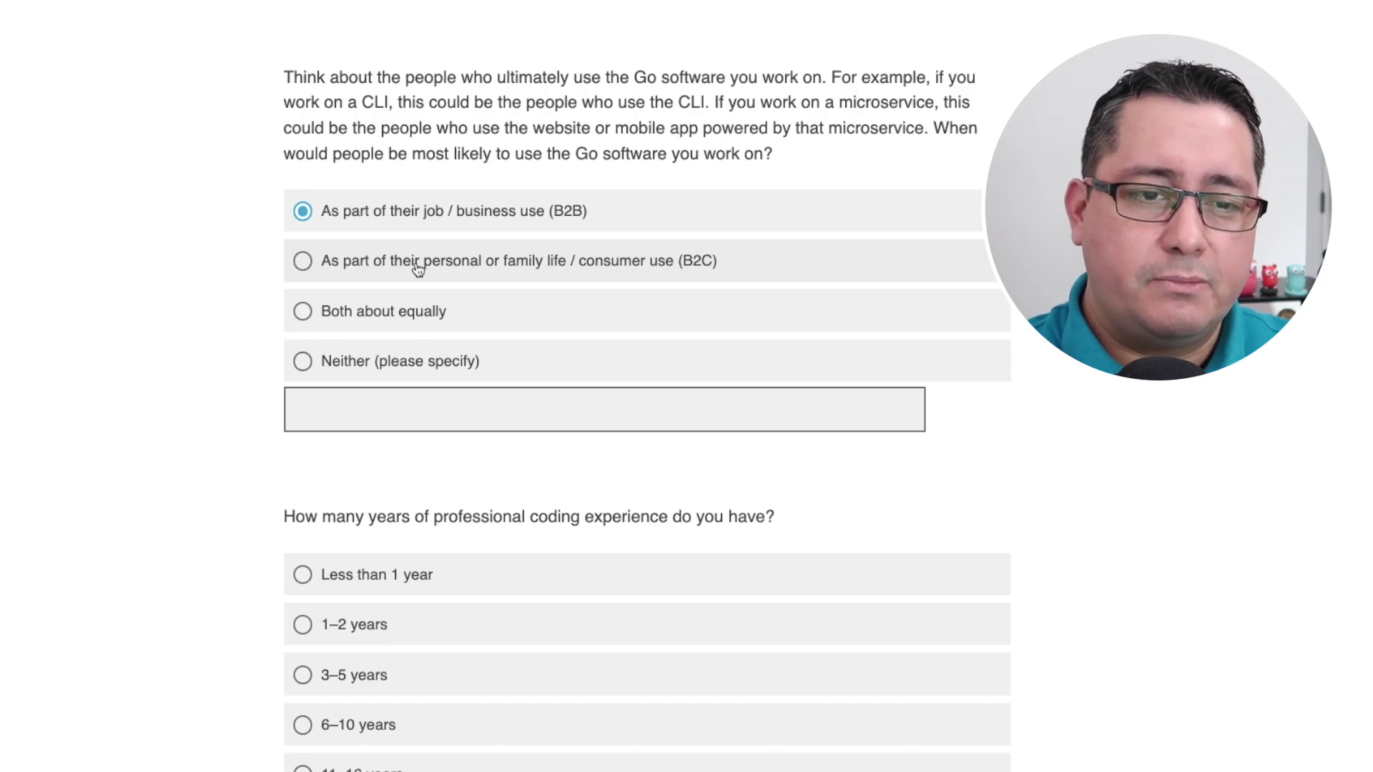
pyautogui.click(393, 319)
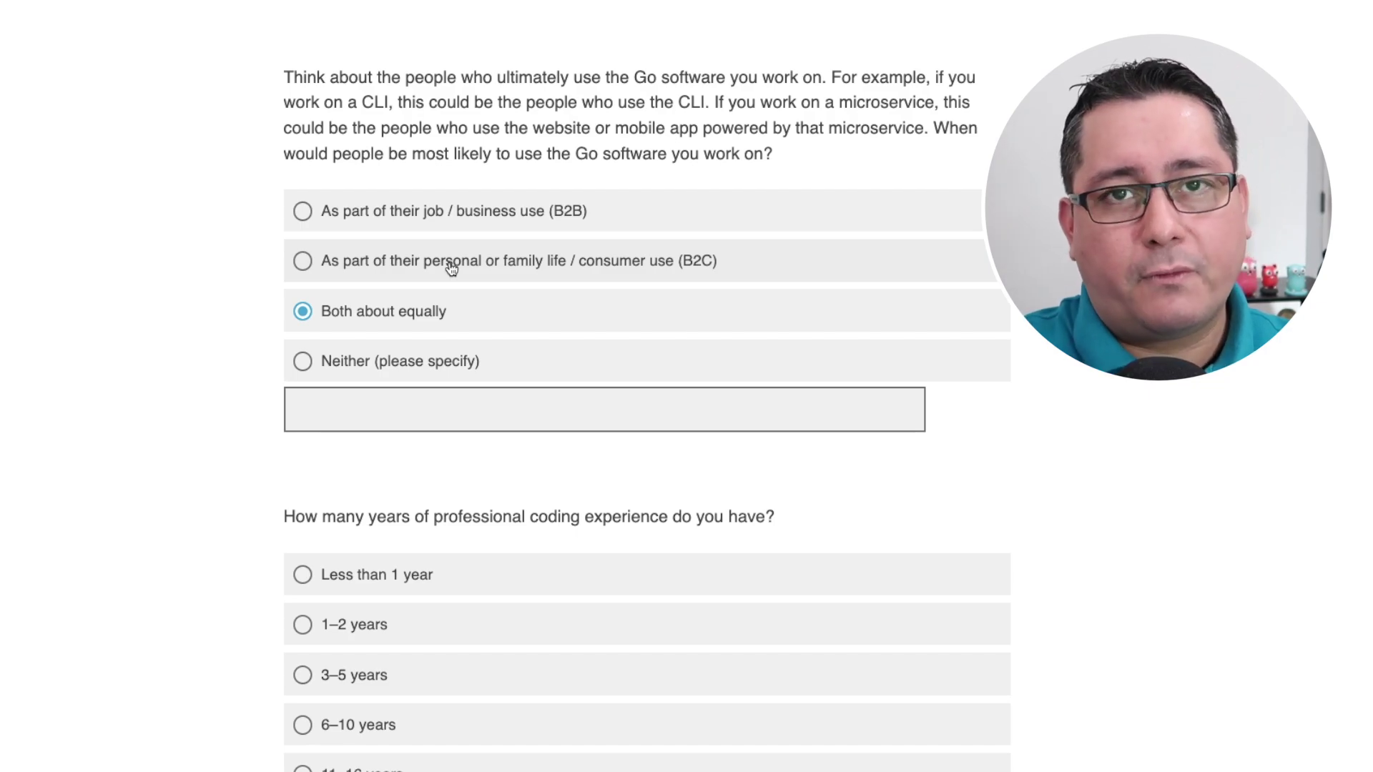
# Set the professional coding experience answer to "16+ years"
pyautogui.scroll(-2, 487, 266)
pyautogui.scroll(-4, 593, 256)
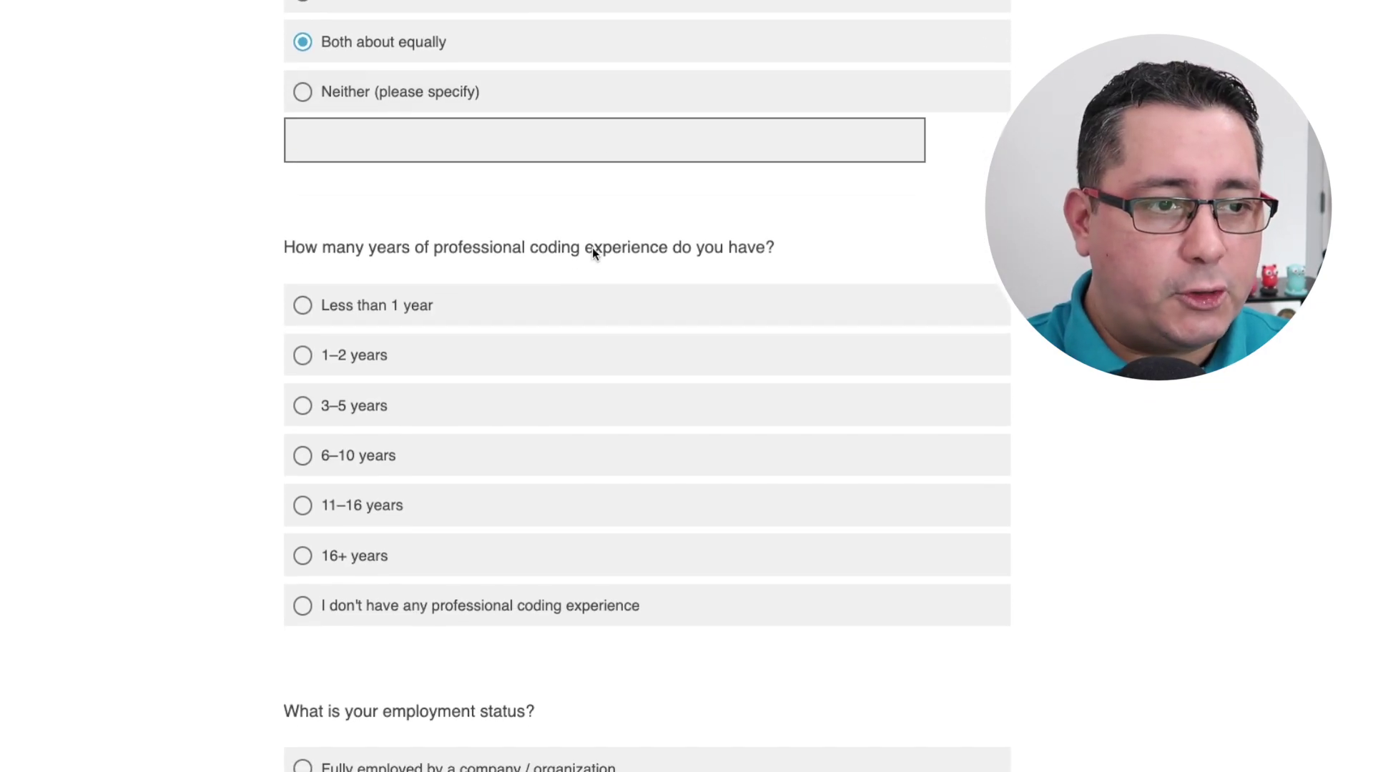
pyautogui.scroll(-3, 682, 218)
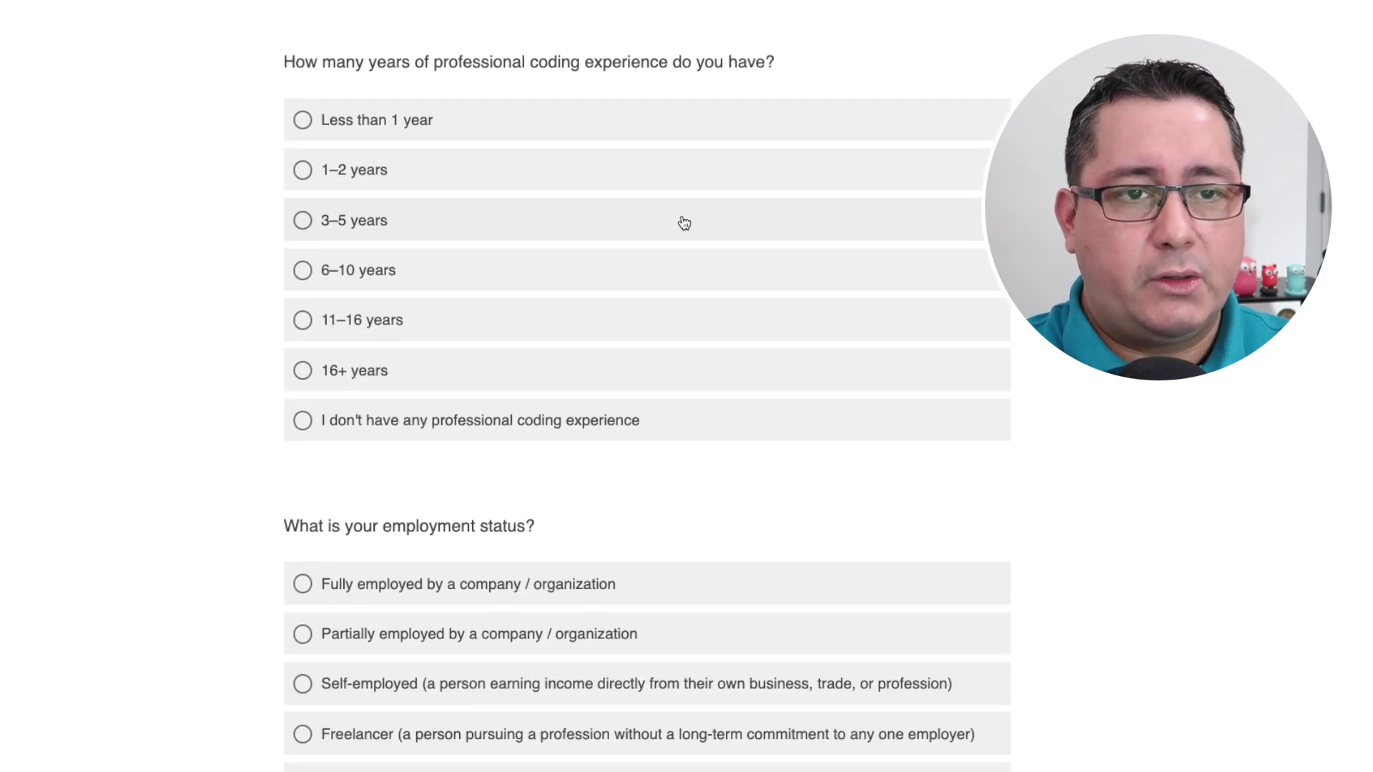
pyautogui.click(366, 386)
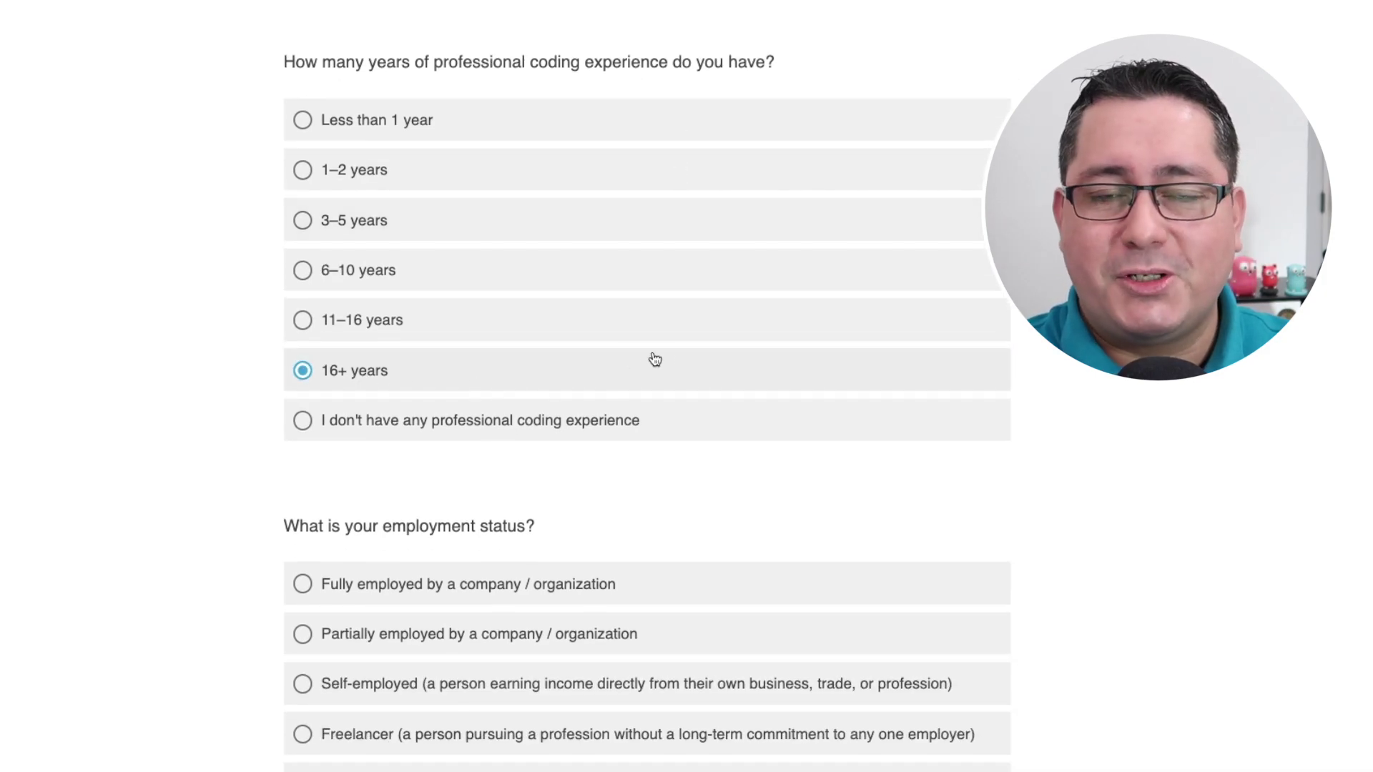
# Set the employment status to "Fully employed by a company / organization" and continue to the next survey page
pyautogui.scroll(-3, 673, 360)
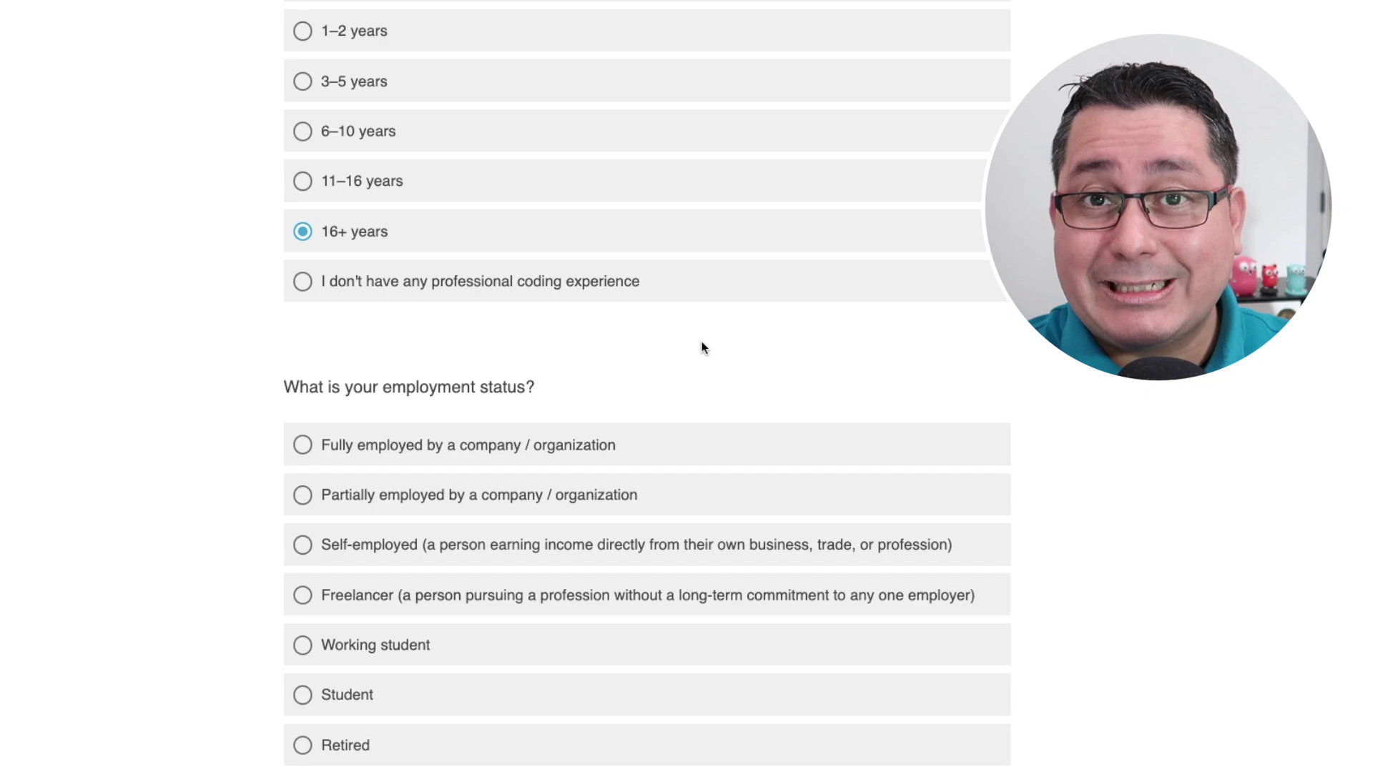
pyautogui.scroll(-3, 739, 332)
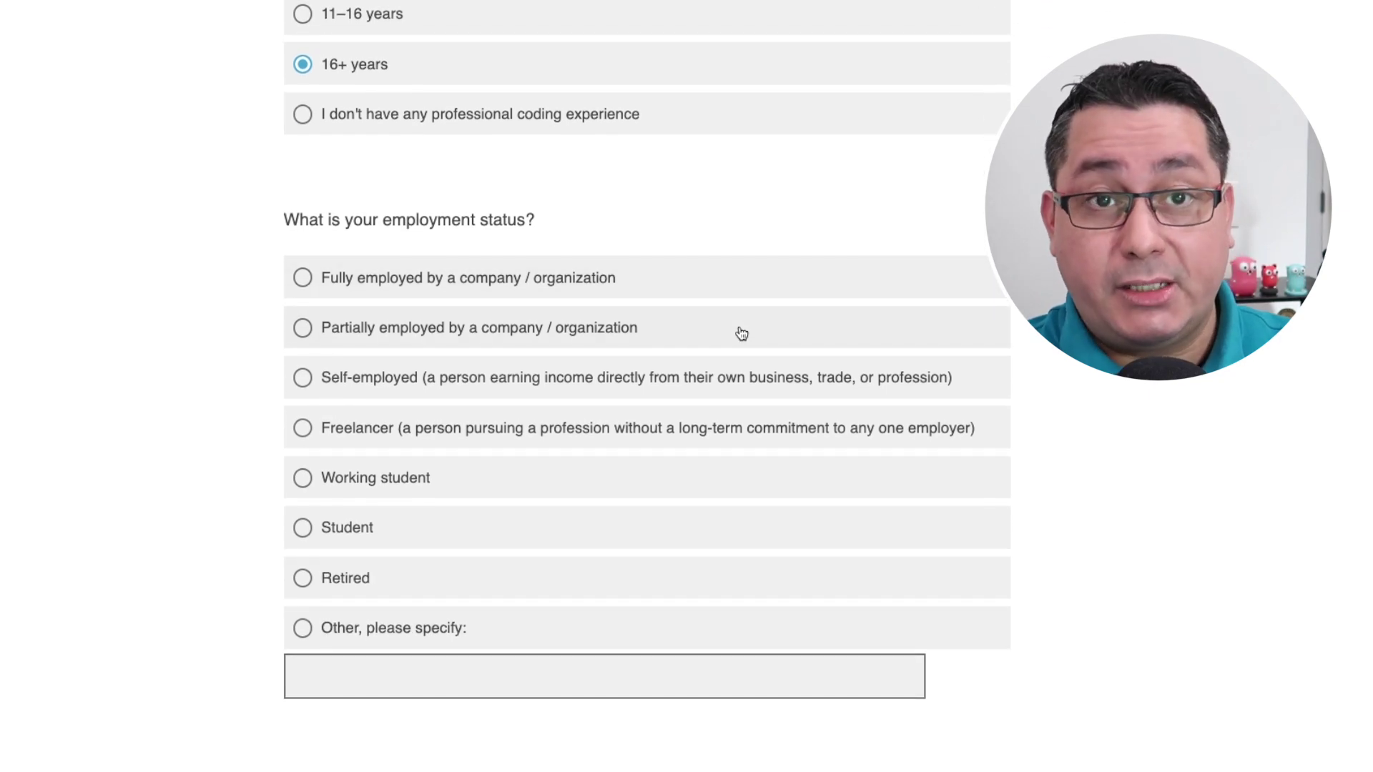
pyautogui.scroll(-1, 742, 334)
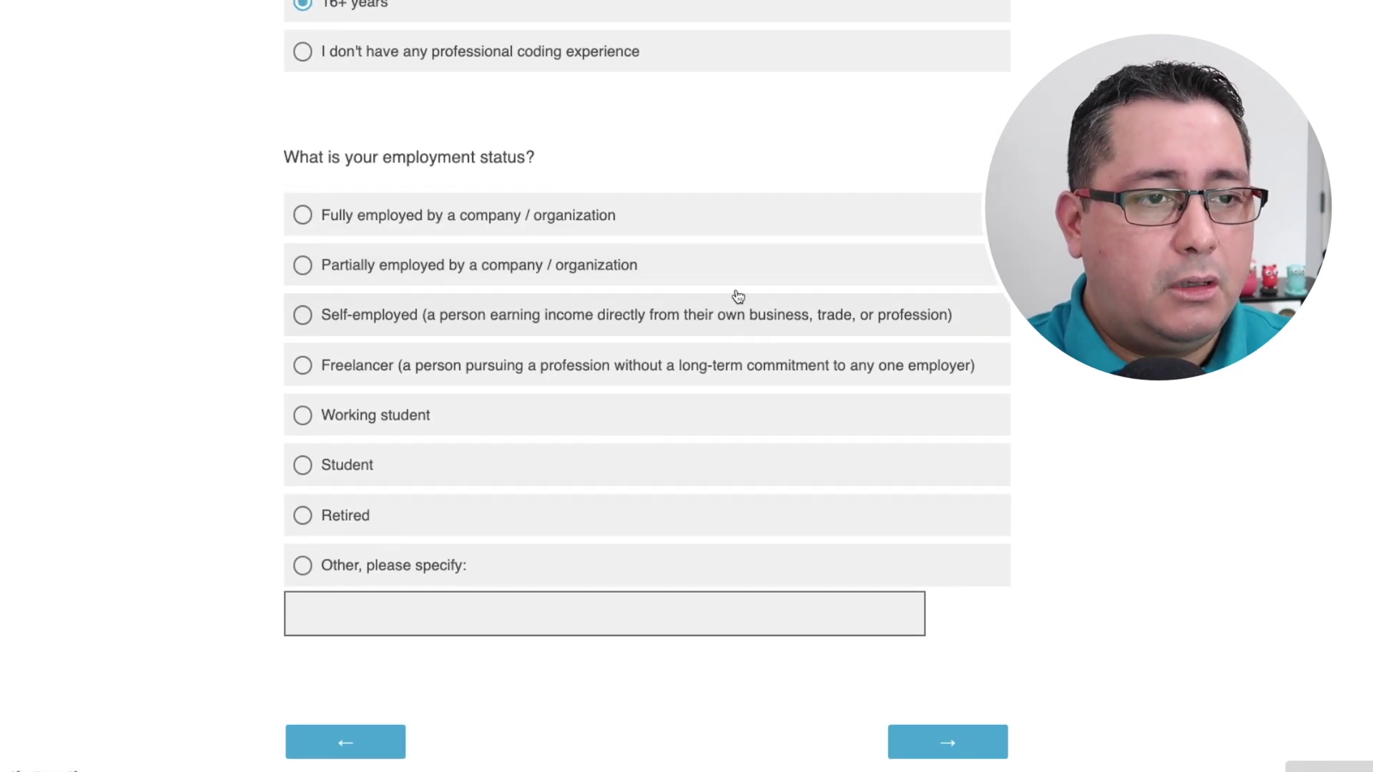
pyautogui.click(392, 225)
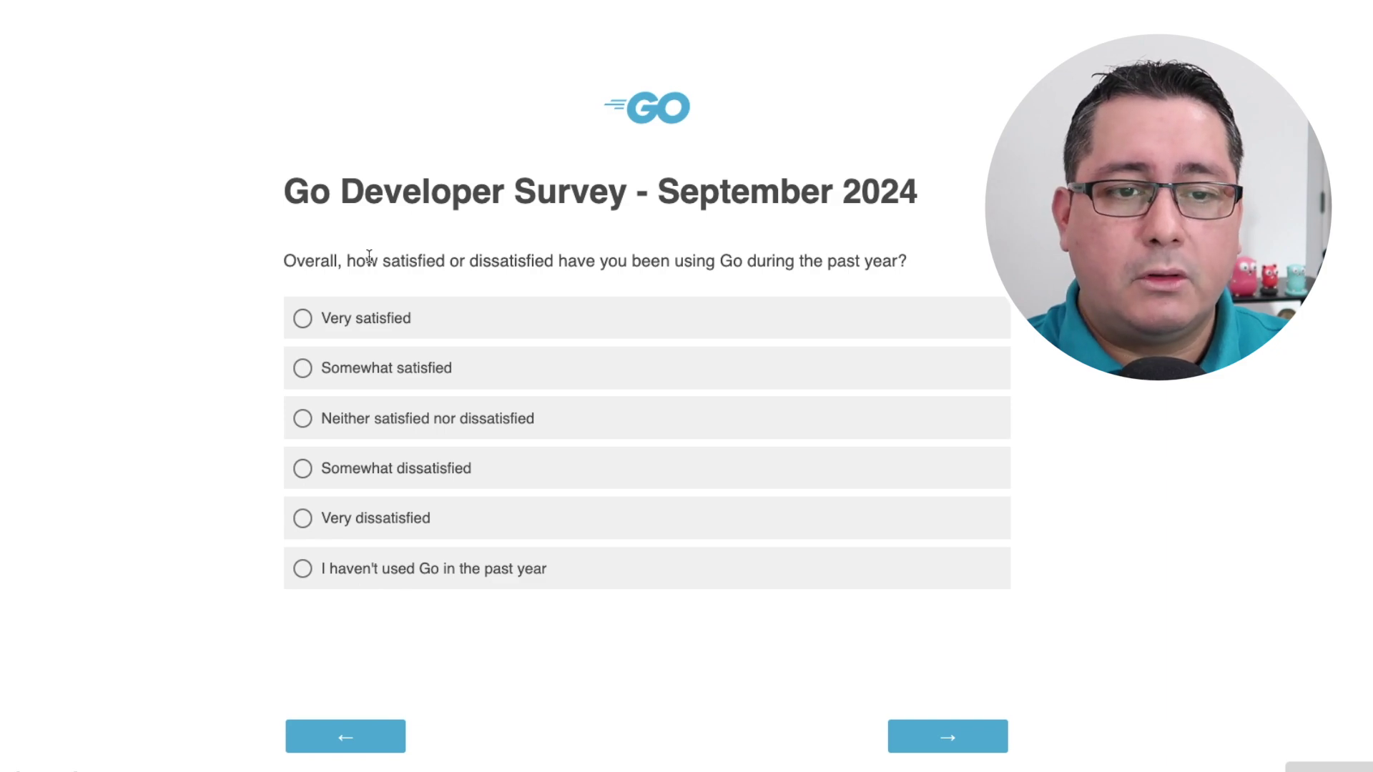
# Rate overall satisfaction with Go during the past year as "Very satisfied" and continue to the next page
pyautogui.click(365, 319)
pyautogui.click(943, 741)
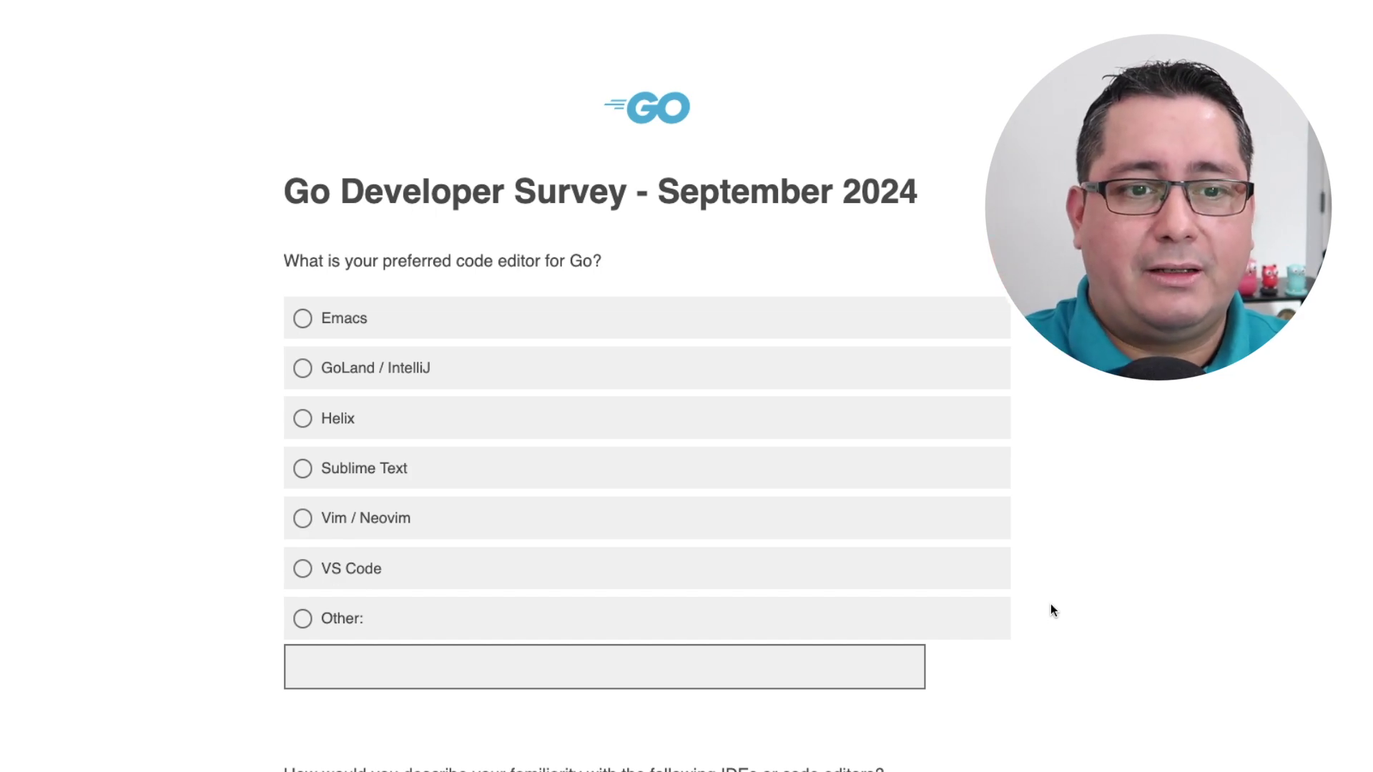
# Choose Vim / Neovim as the preferred code editor for Go
pyautogui.scroll(-1, 1054, 500)
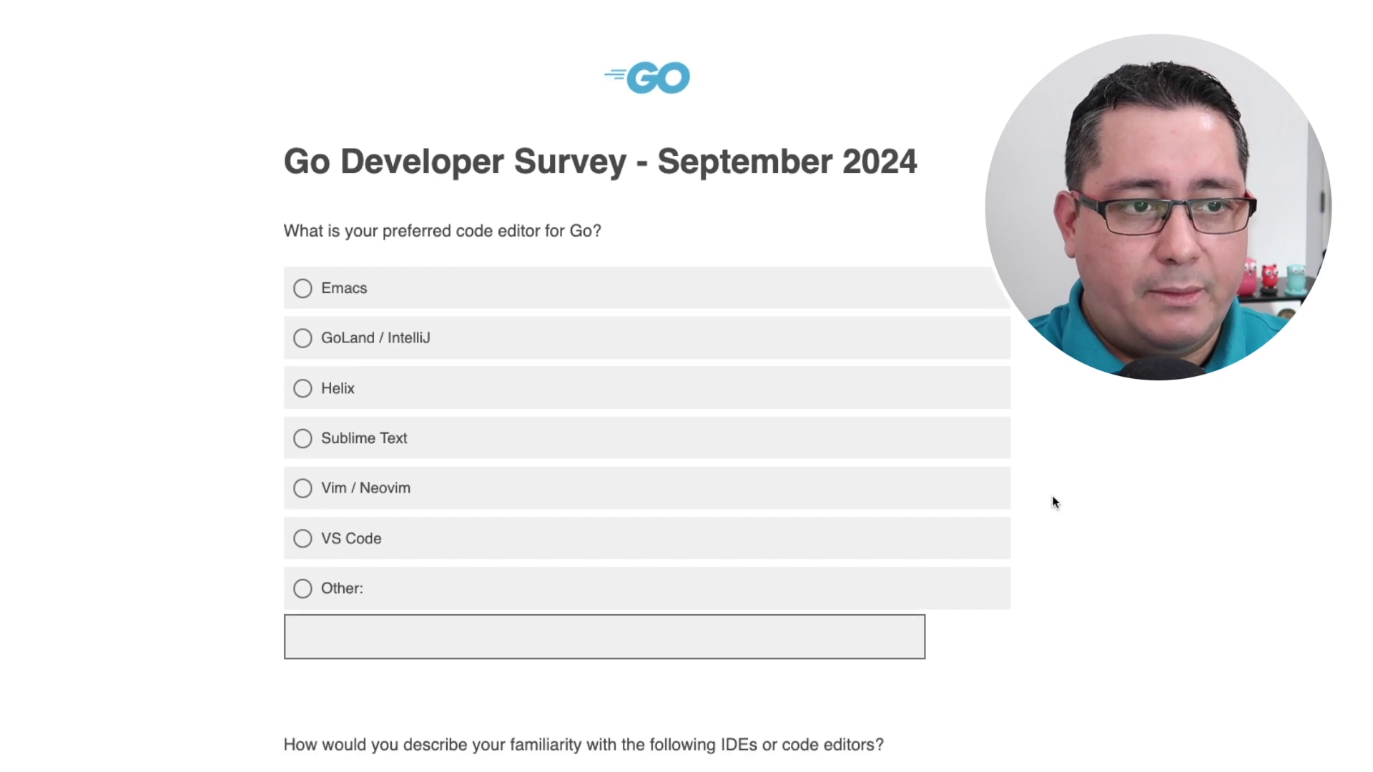
pyautogui.scroll(-5, 1092, 452)
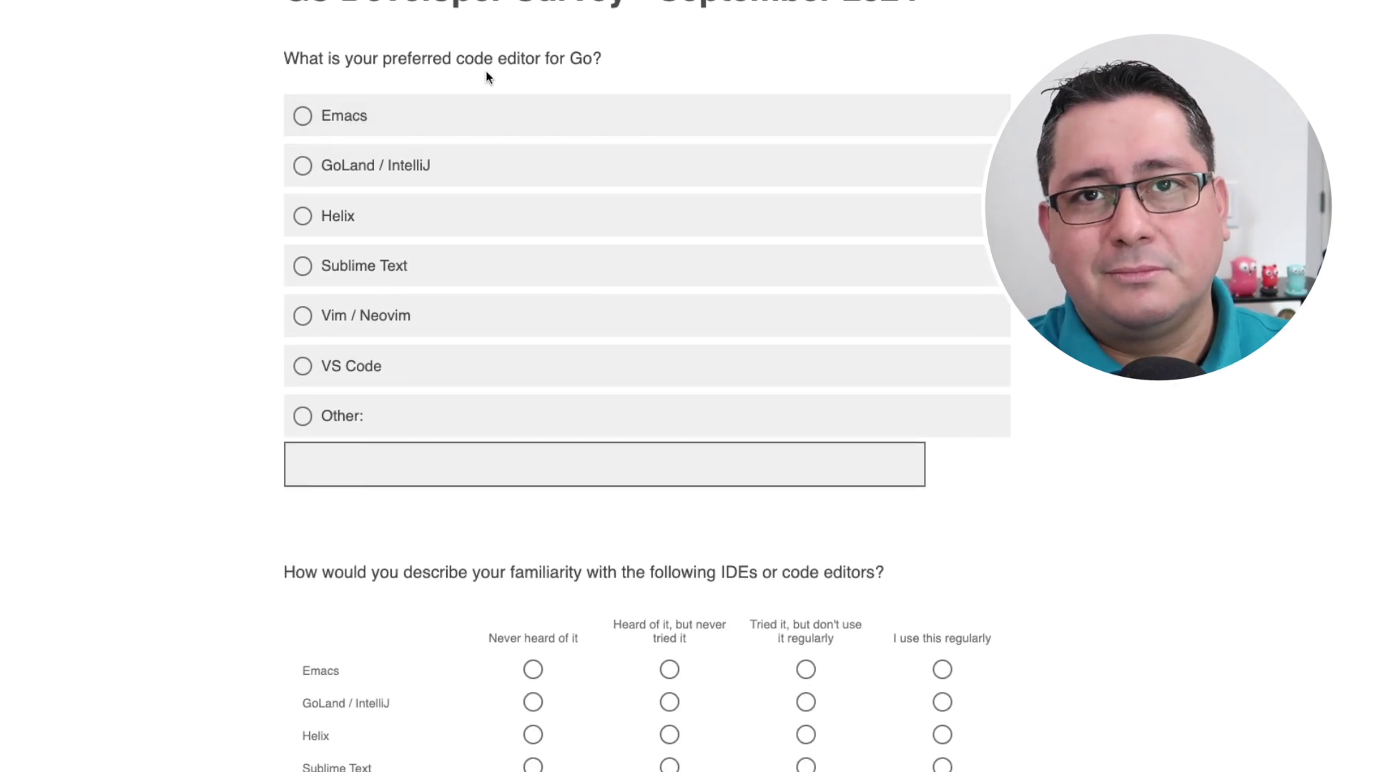
pyautogui.click(395, 319)
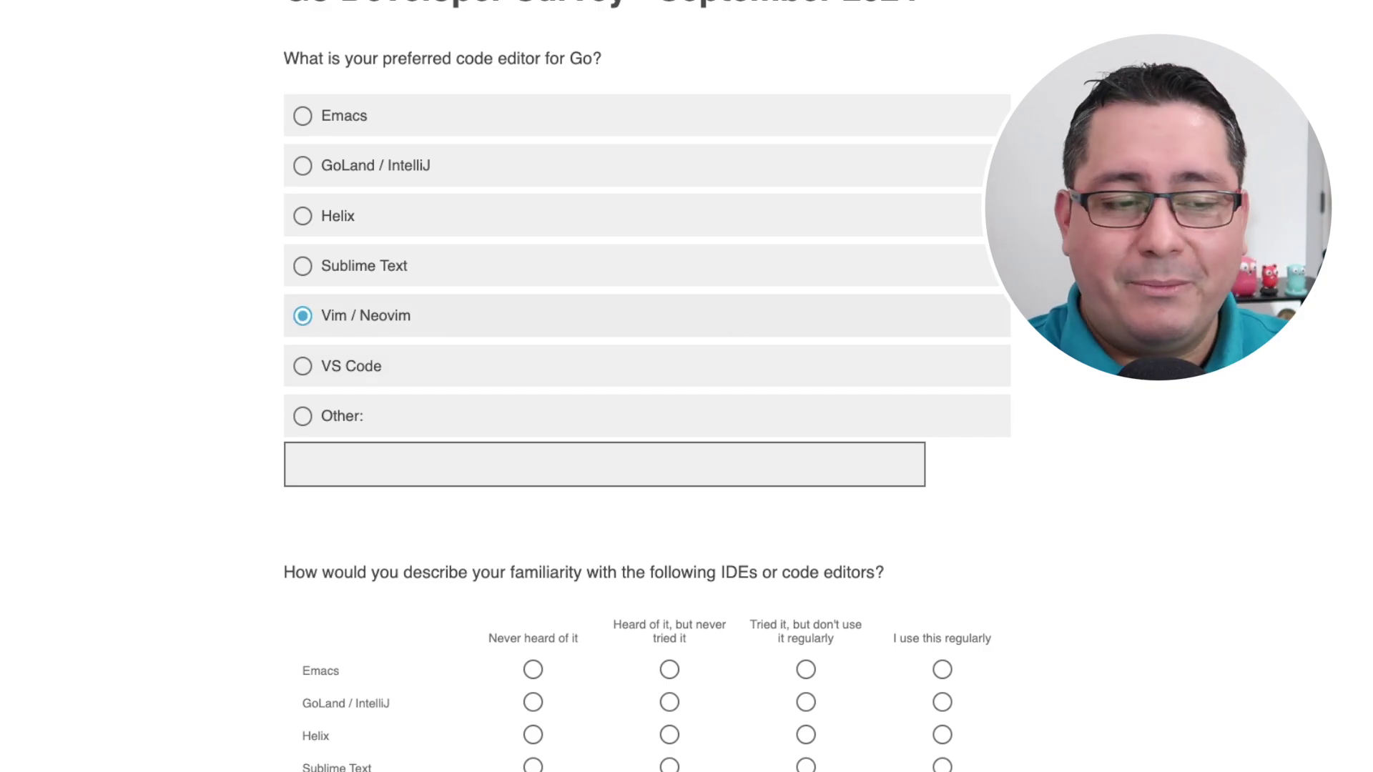
# Rate editor familiarity as "Heard of it, but never tried it" for Emacs, GoLand, Helix, Sublime Text and VS Code, and "I use this regularly" for Vim / Neovim
pyautogui.scroll(-14, 414, 109)
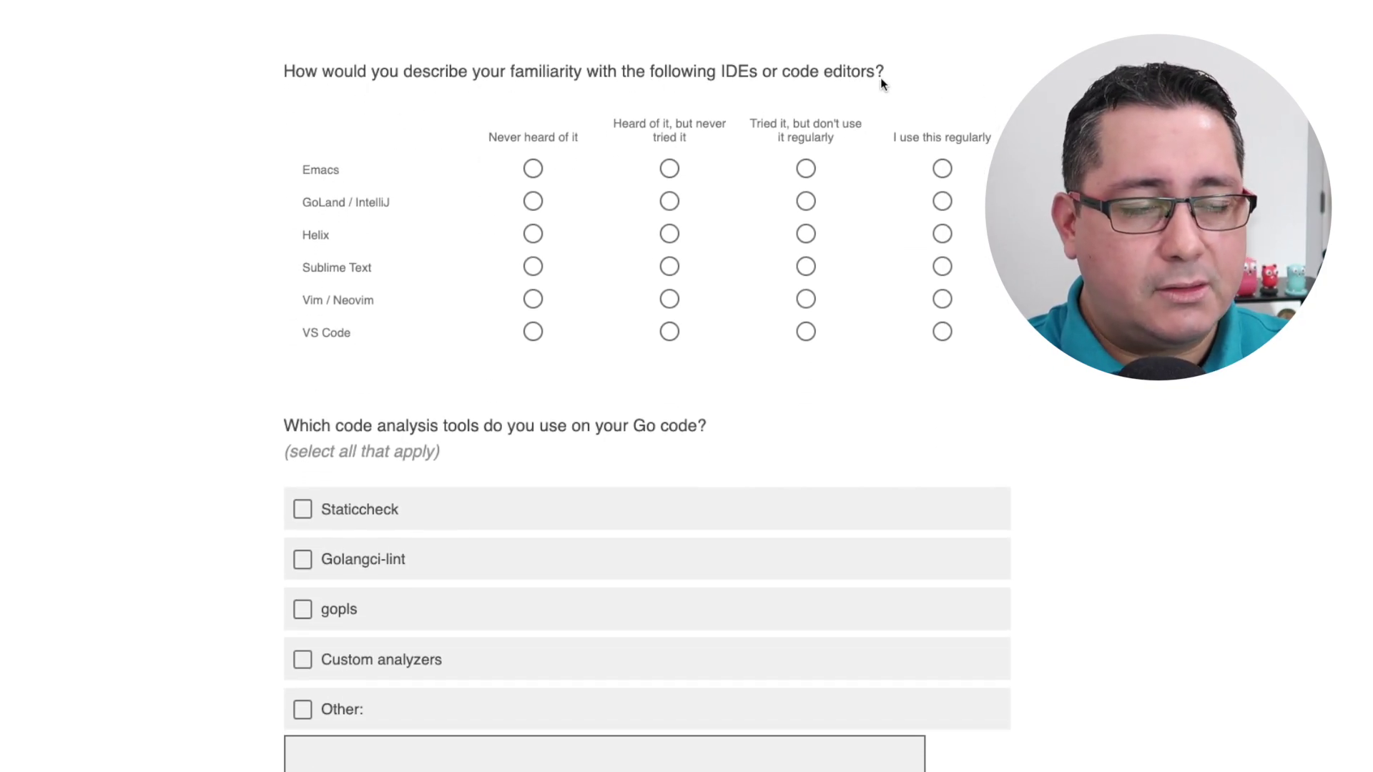
pyautogui.scroll(-1, 416, 124)
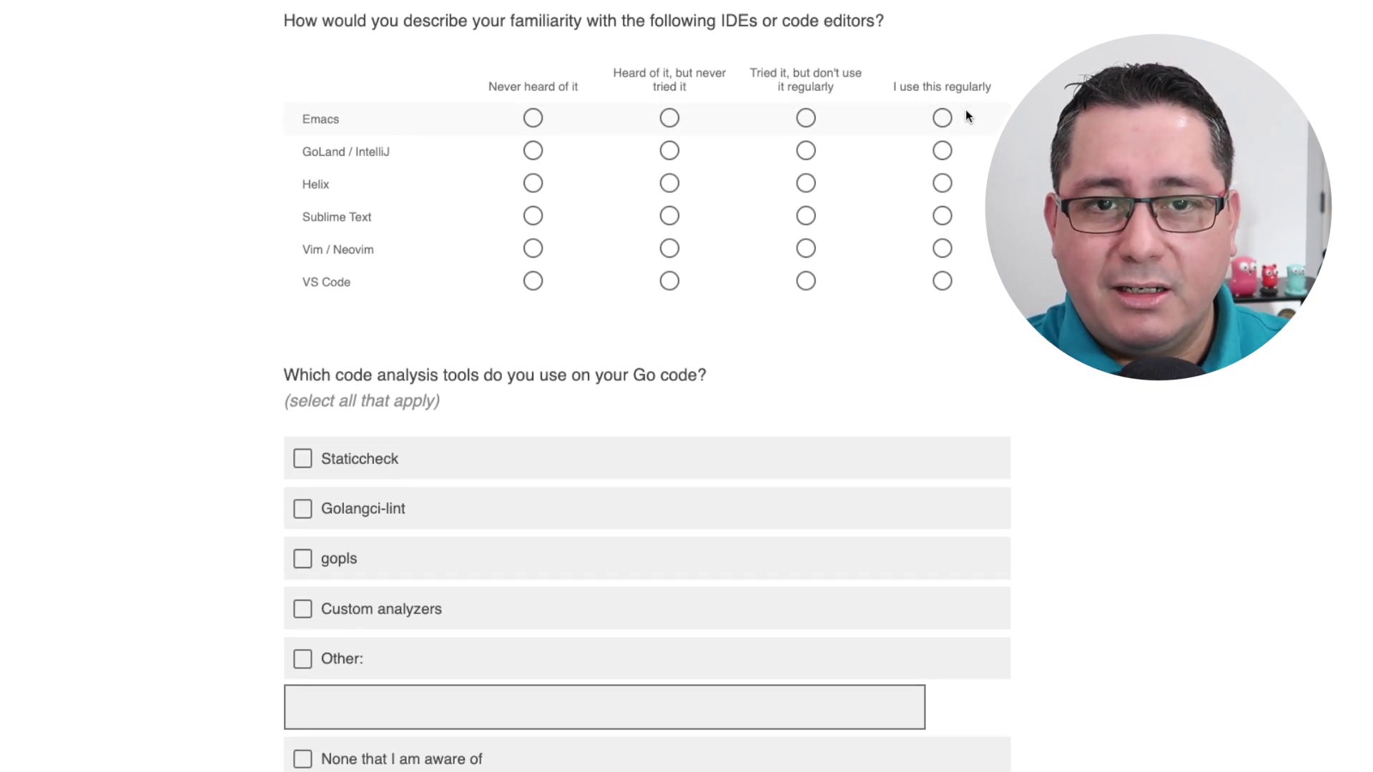
pyautogui.click(670, 117)
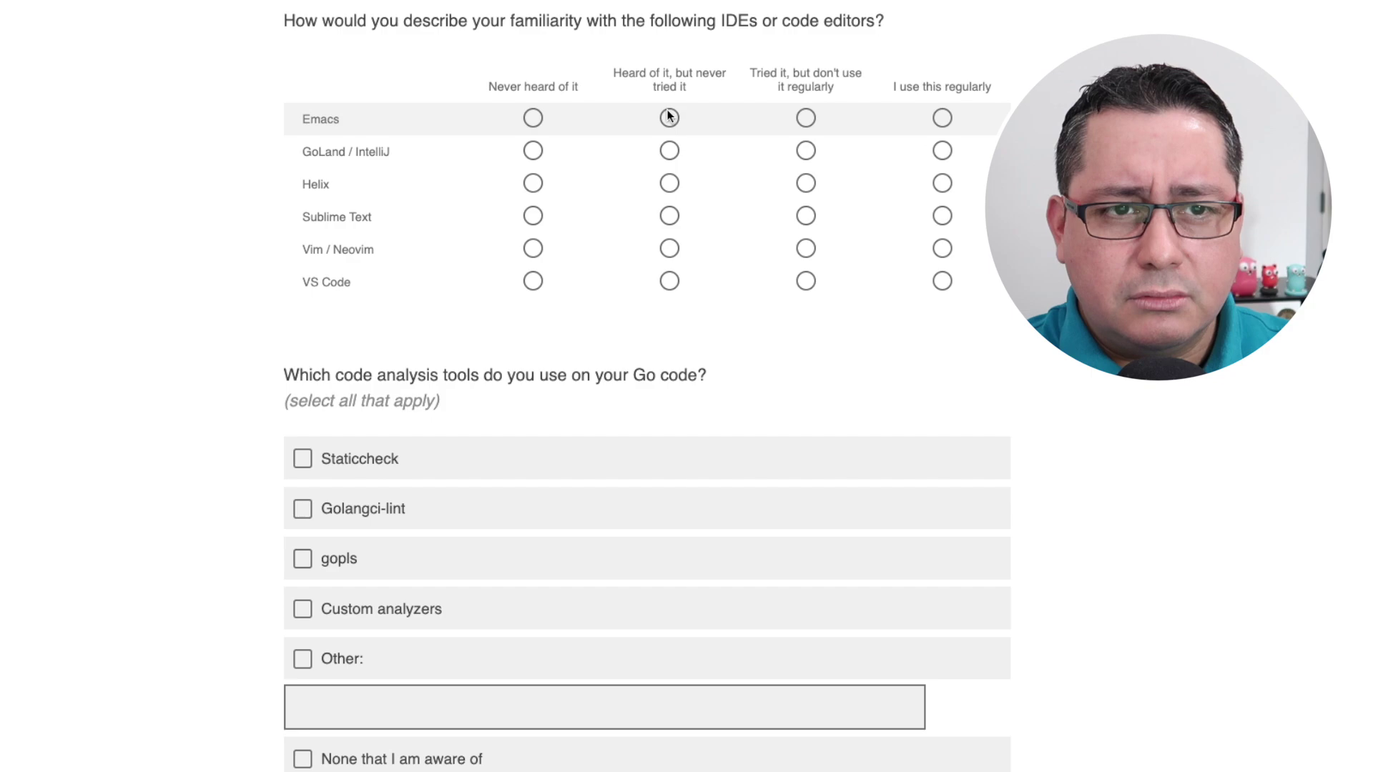
pyautogui.click(669, 150)
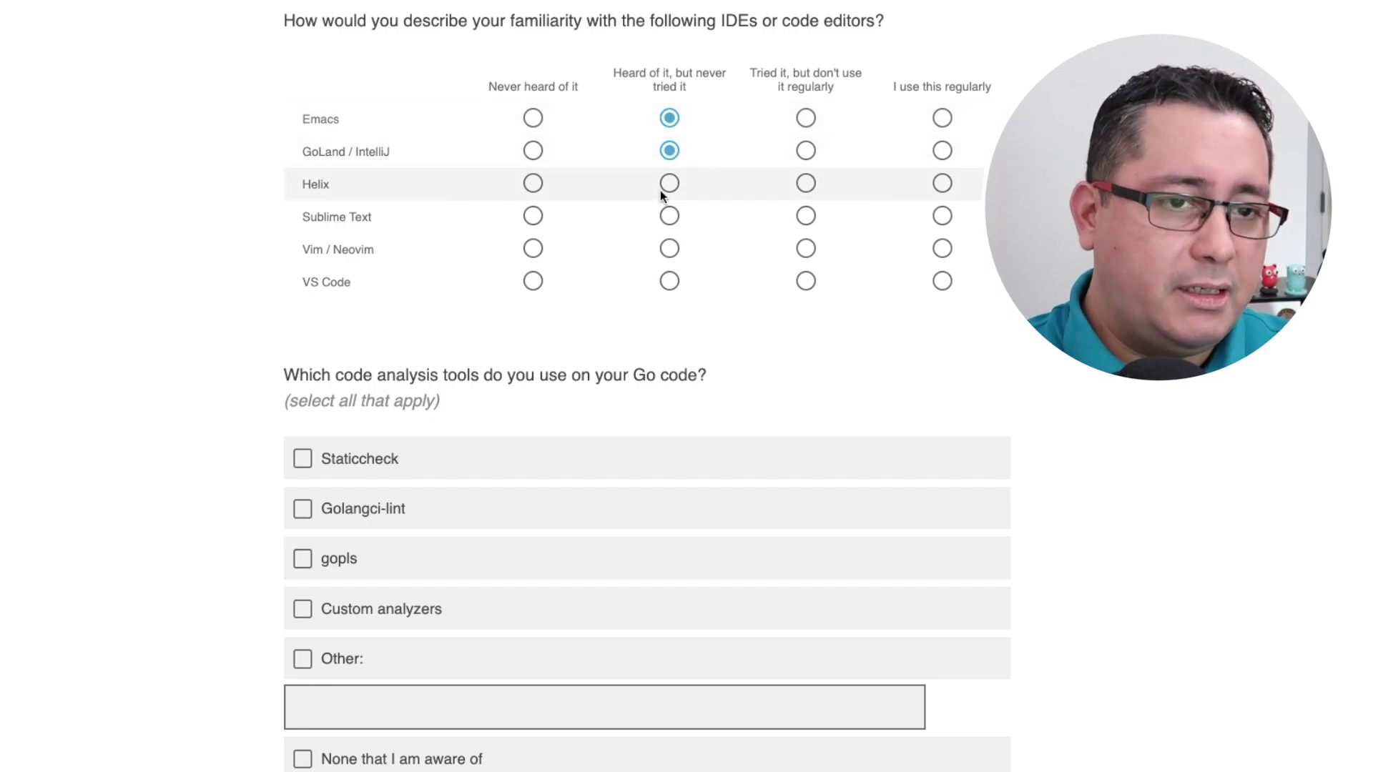
pyautogui.click(672, 185)
pyautogui.click(671, 217)
pyautogui.click(940, 249)
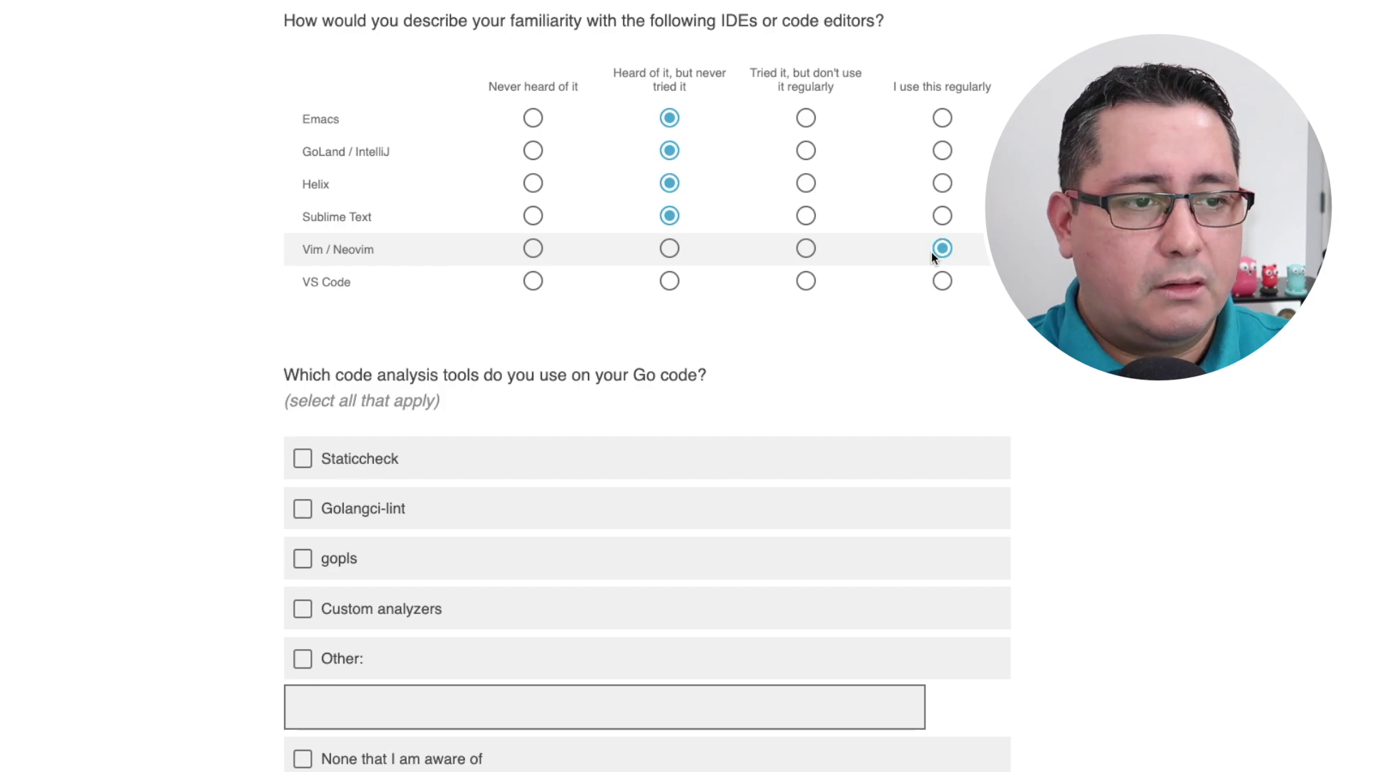
pyautogui.click(678, 286)
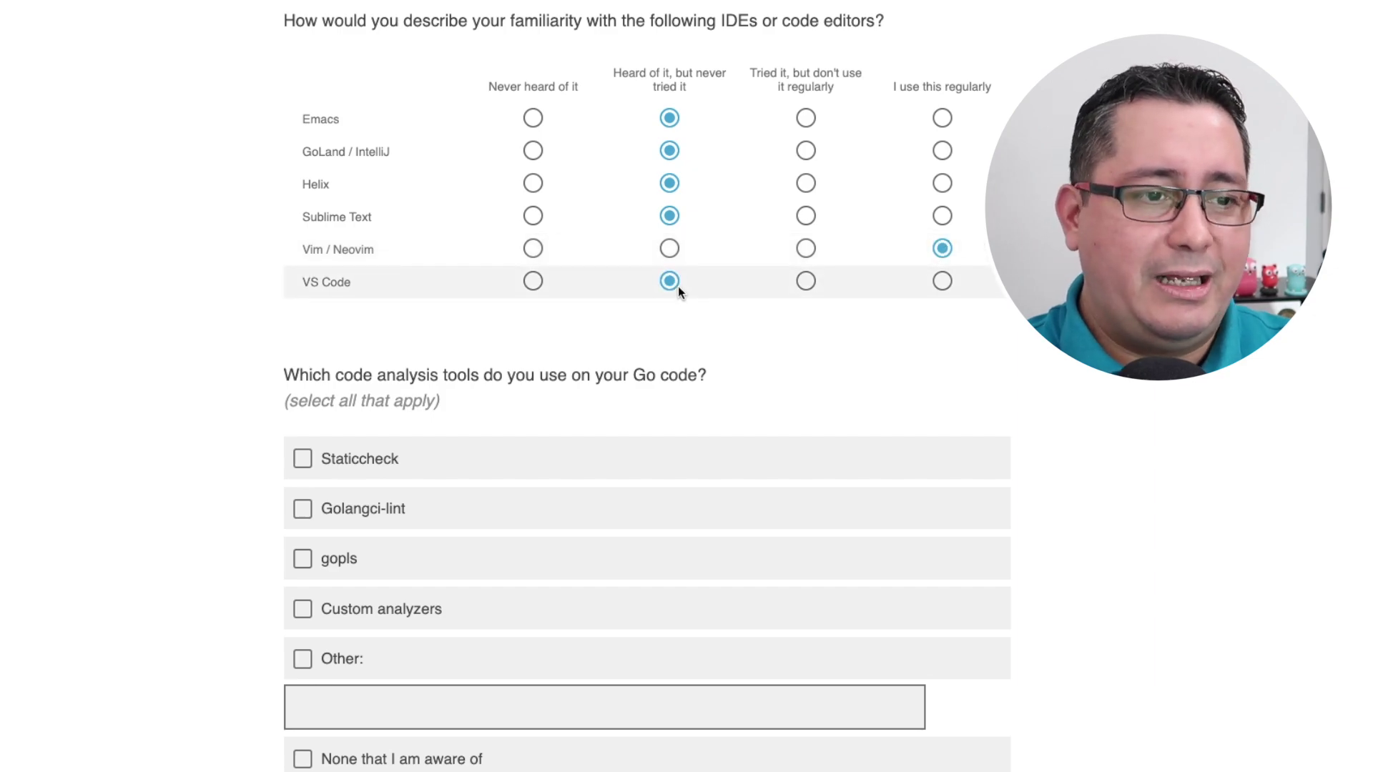
# Select Staticcheck, Golangci-lint and gopls as the code analysis tools used on Go code
pyautogui.scroll(-5, 1036, 353)
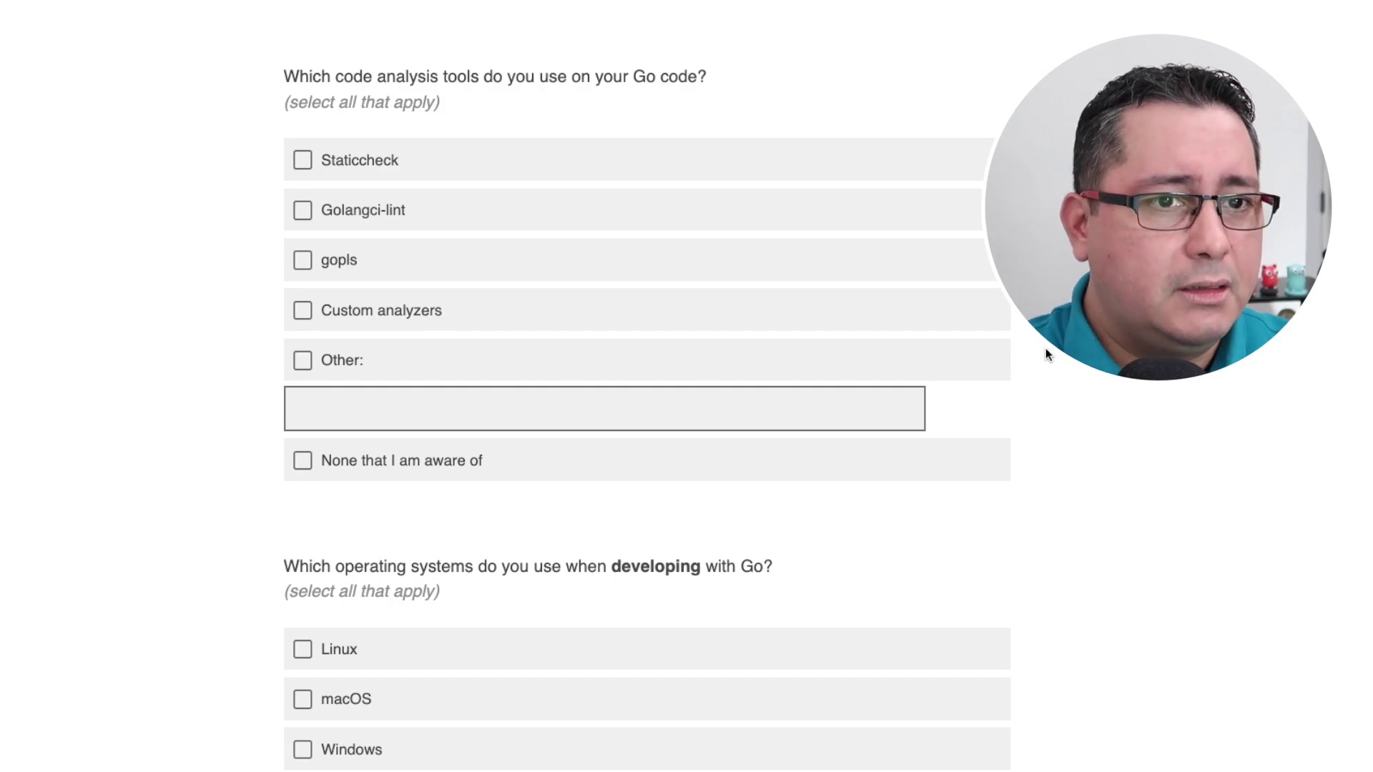
pyautogui.scroll(-2, 319, 50)
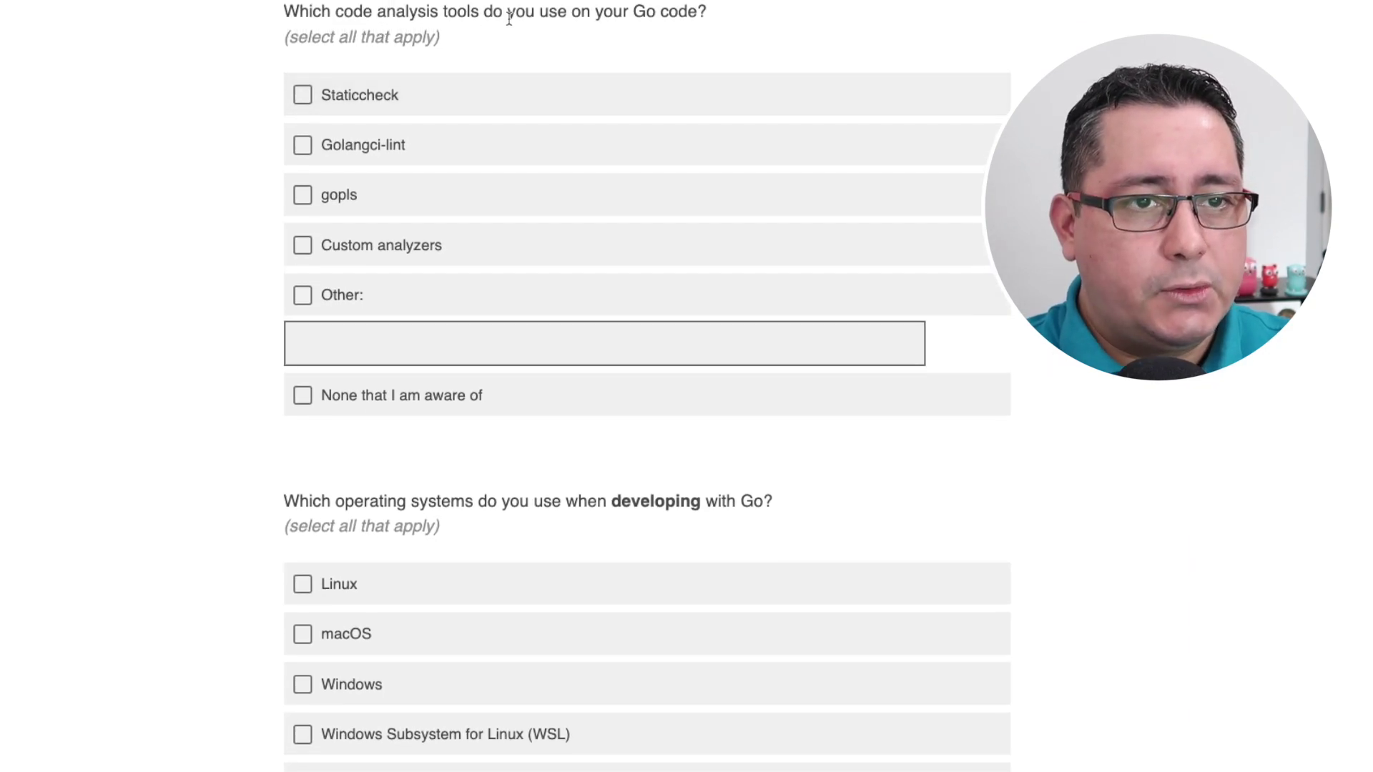
pyautogui.click(354, 95)
pyautogui.click(356, 147)
pyautogui.click(343, 196)
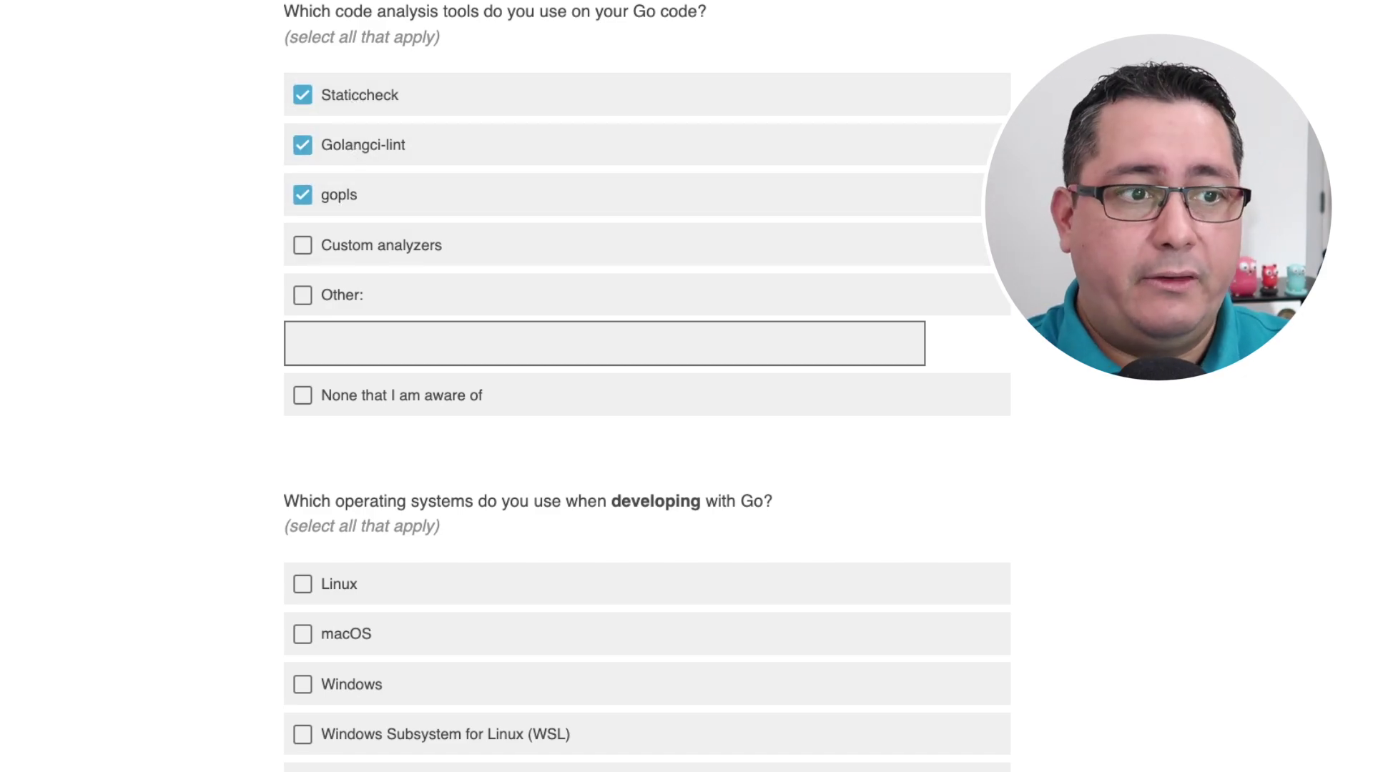
# Select macOS as the operating system for developing with Go and Linux as the system Go software is deployed to
pyautogui.scroll(-1, 648, 386)
pyautogui.scroll(-2, 647, 386)
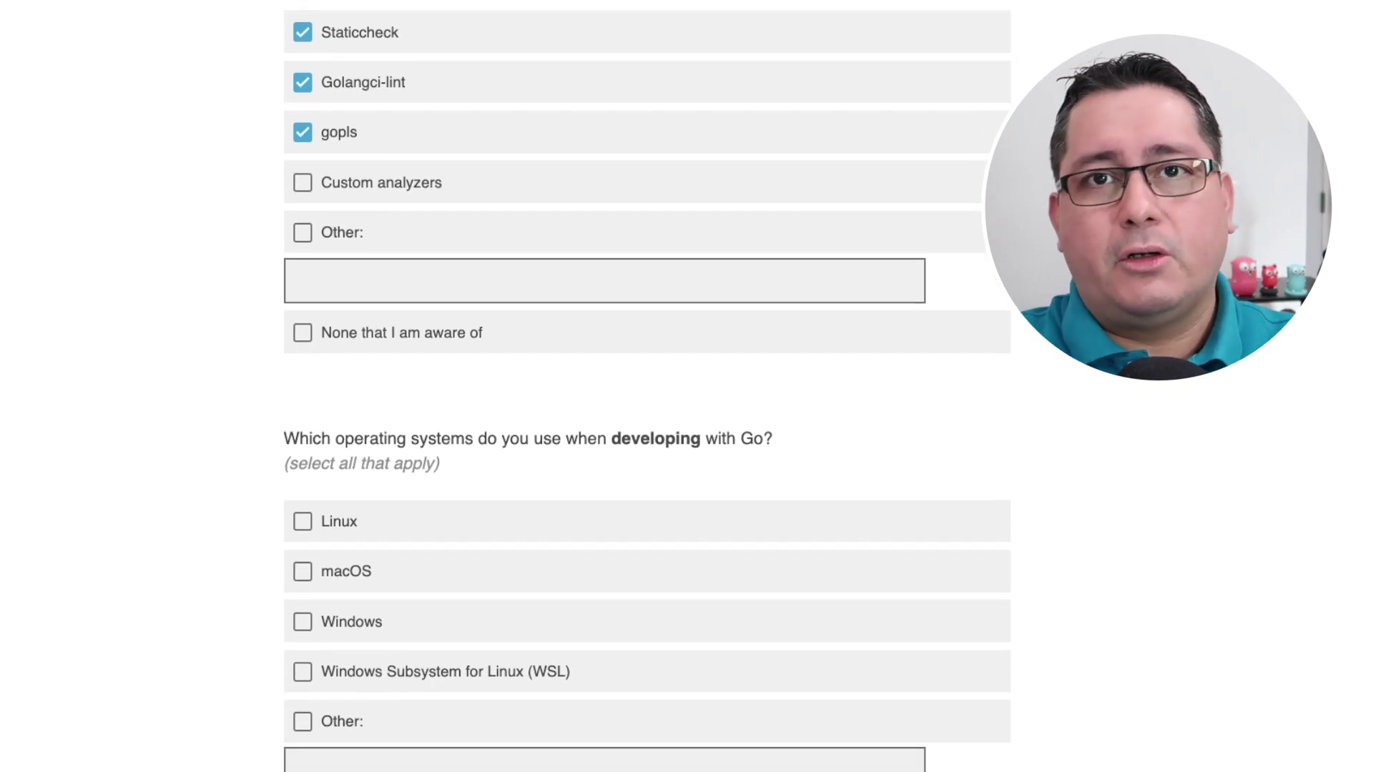
pyautogui.scroll(-4, 647, 386)
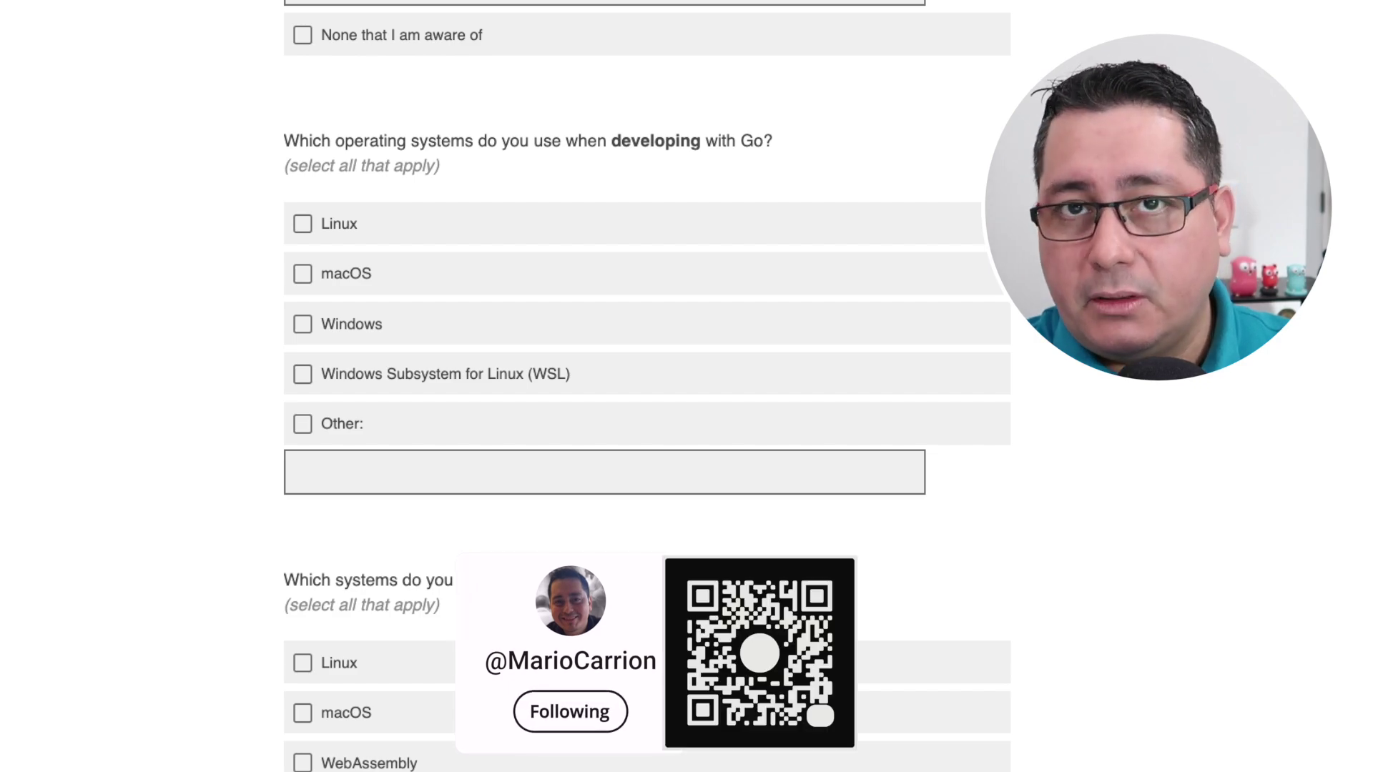
pyautogui.scroll(-1, 647, 386)
pyautogui.scroll(-1, 647, 386)
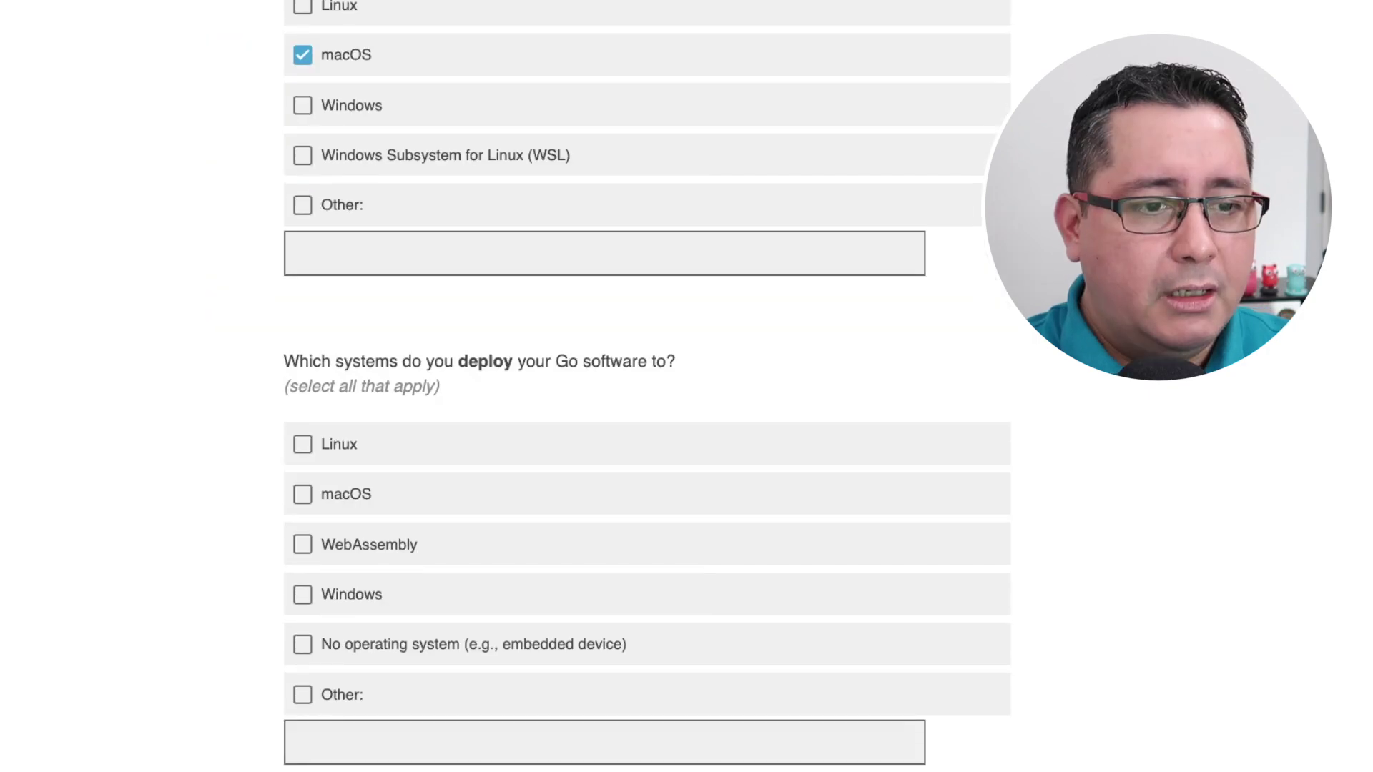
pyautogui.scroll(-3, 643, 386)
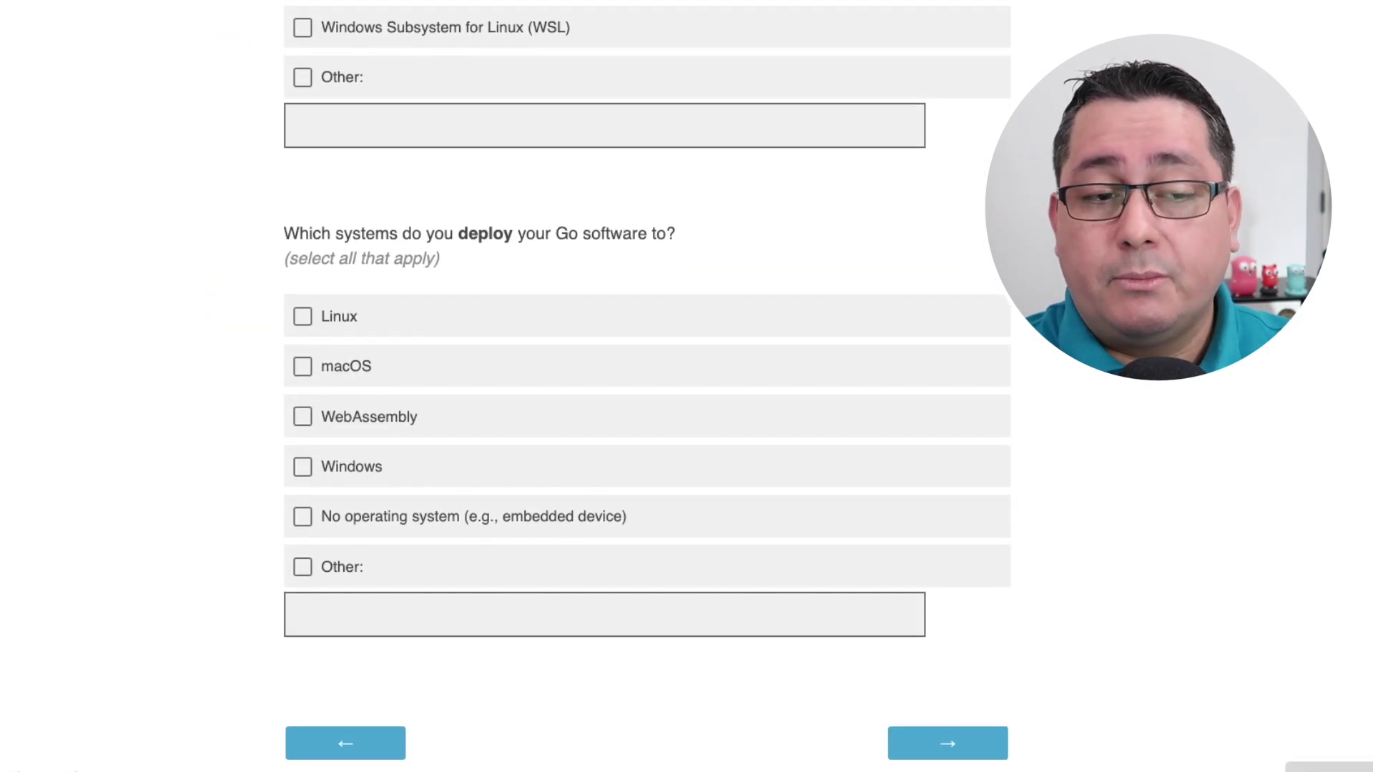
pyautogui.click(806, 334)
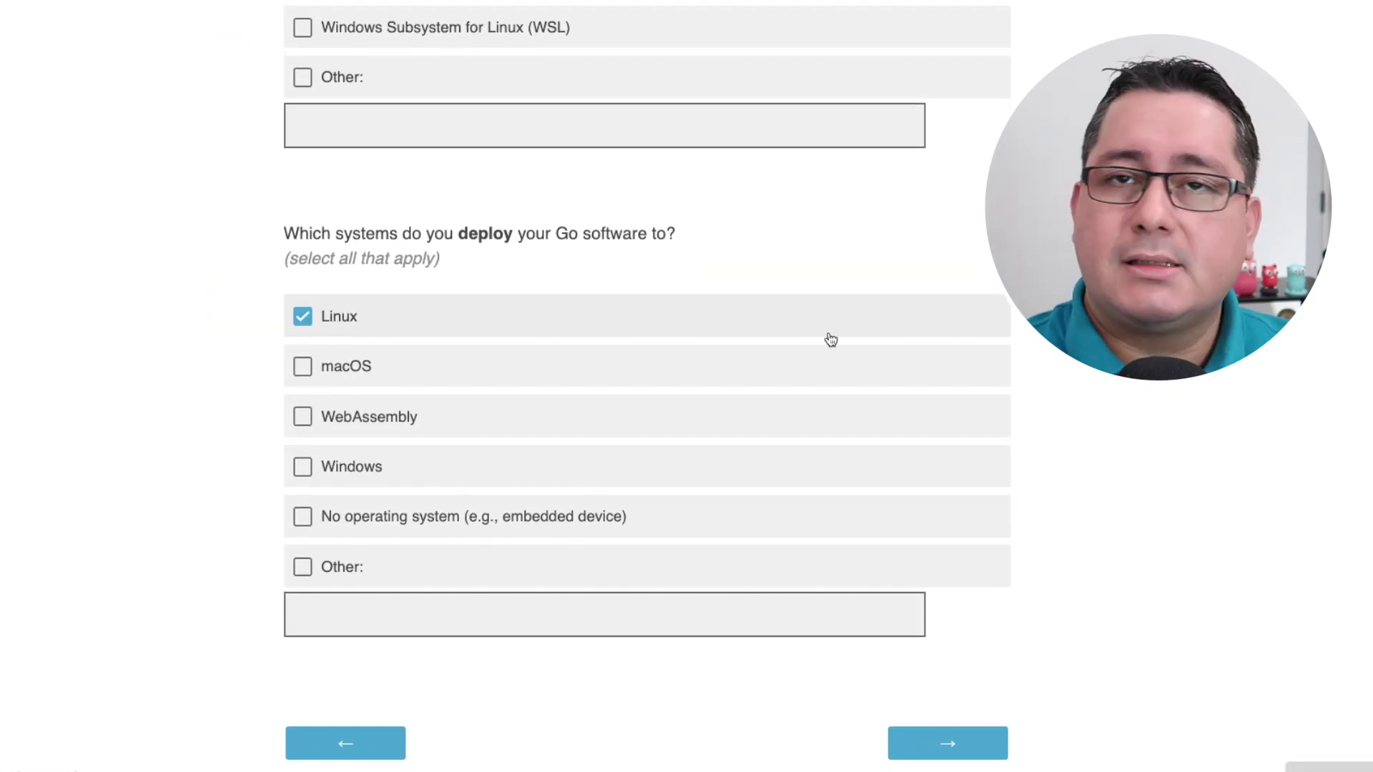
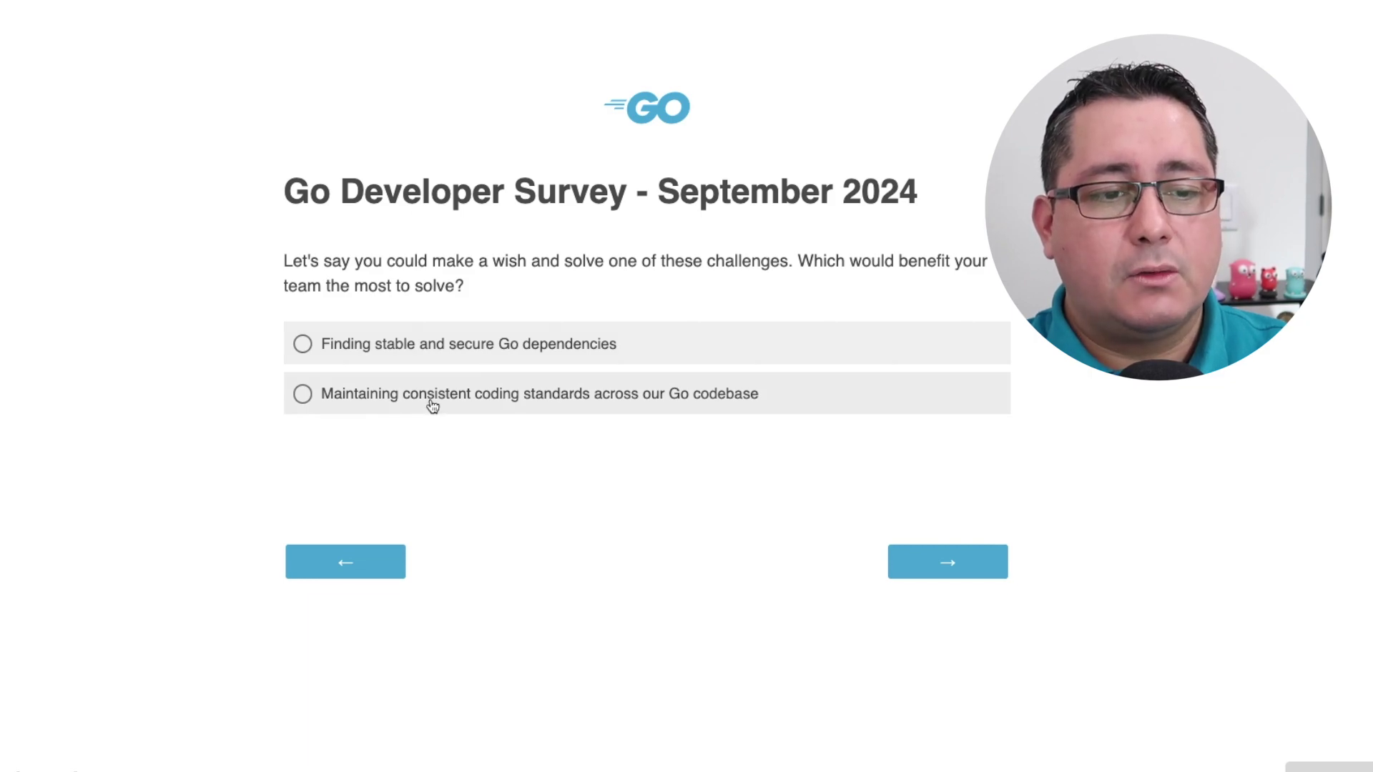
# Submit "Finding stable and secure Go dependencies" as the challenge to solve, and automated scanning integrated into the CI/CD pipeline as the vulnerability scanning use
pyautogui.click(435, 350)
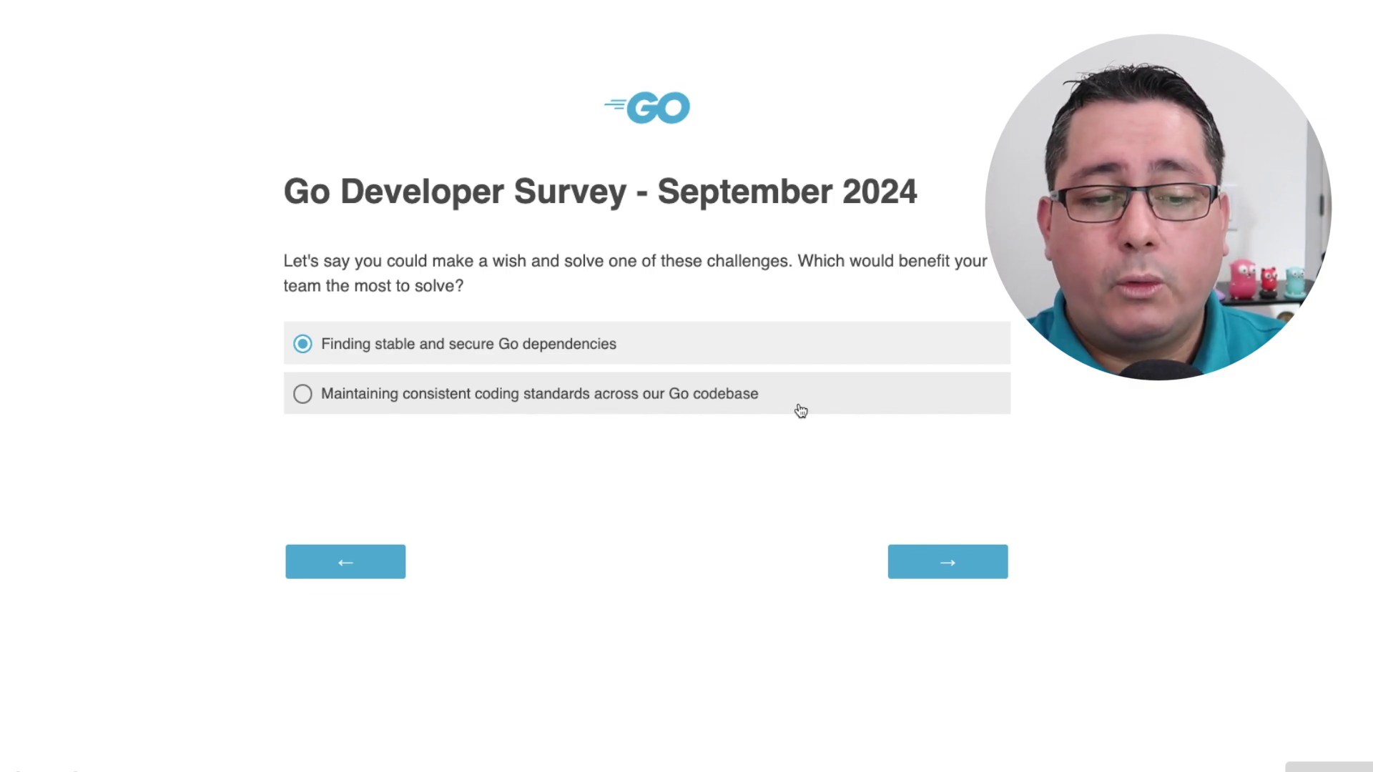
pyautogui.click(944, 578)
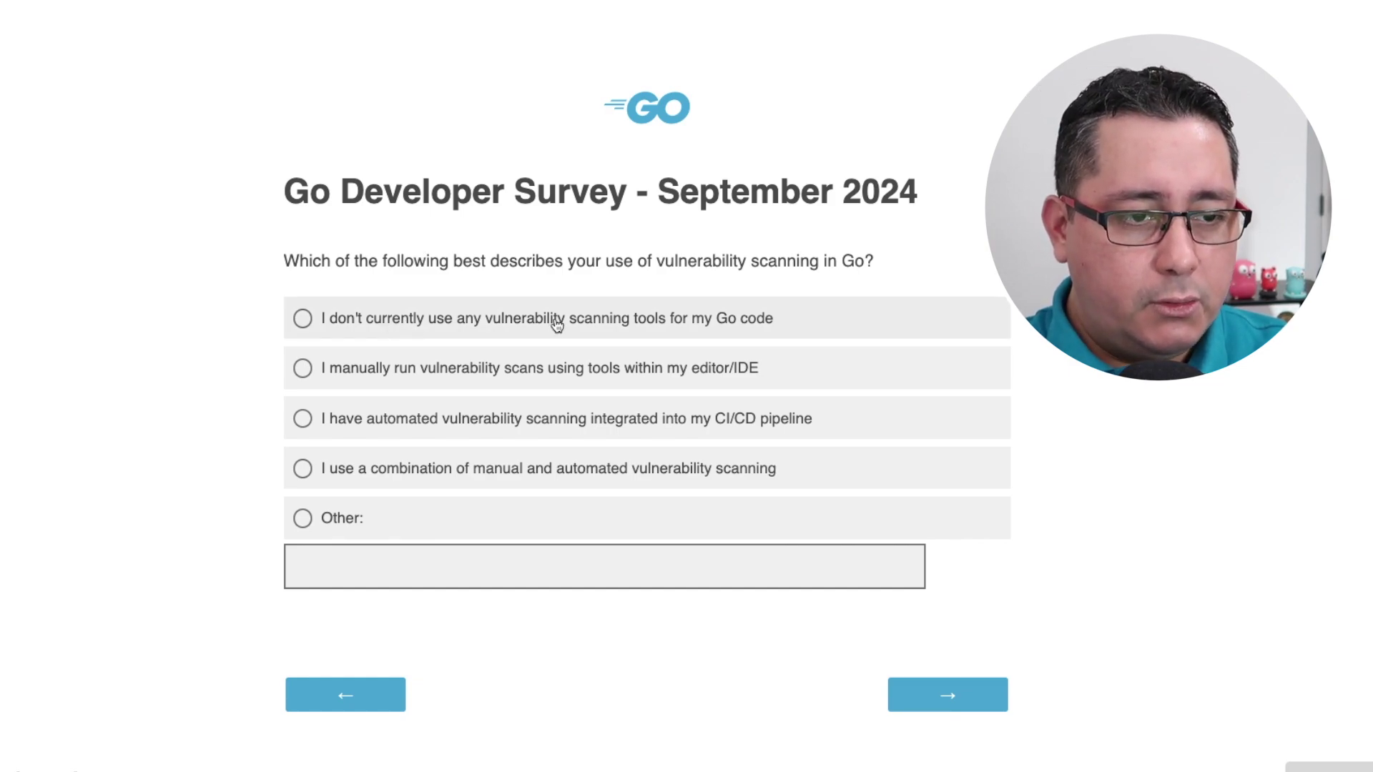
pyautogui.click(572, 427)
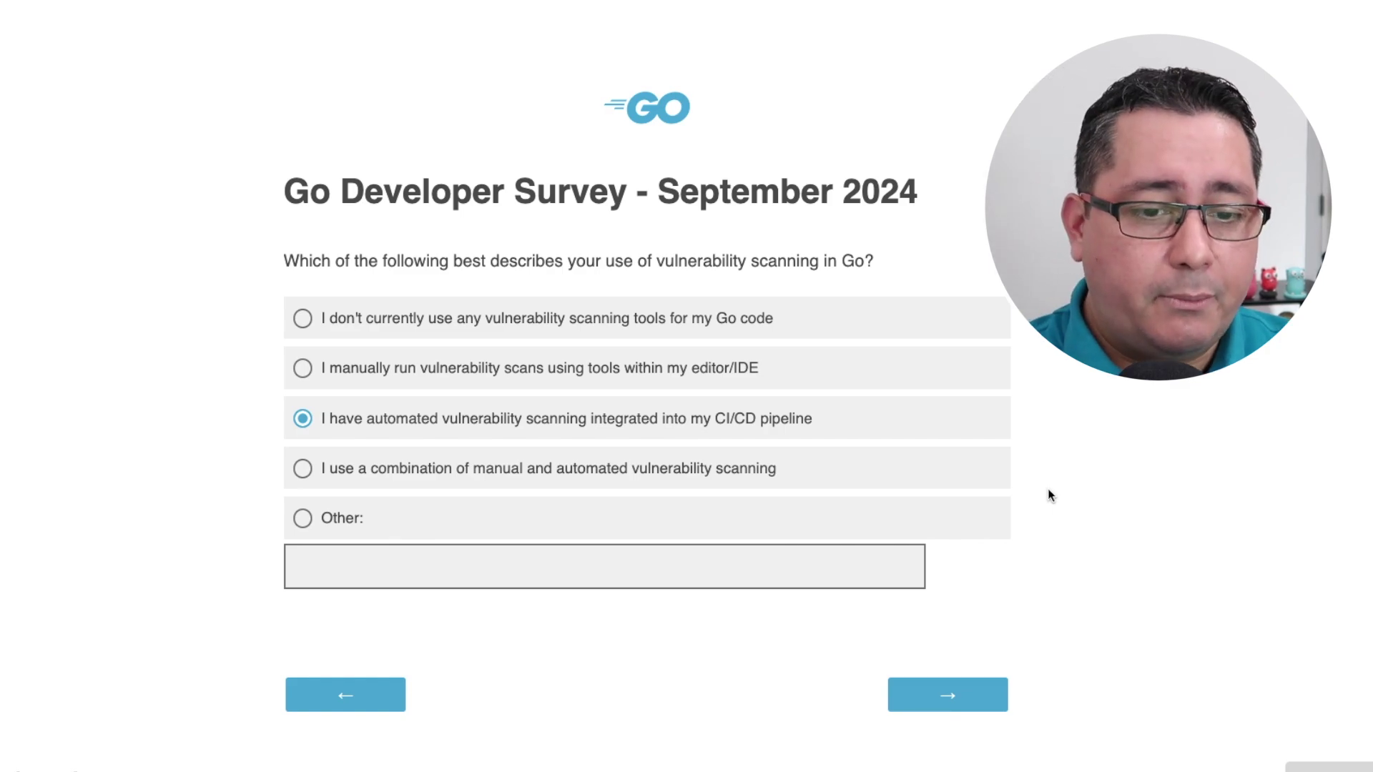
pyautogui.click(949, 702)
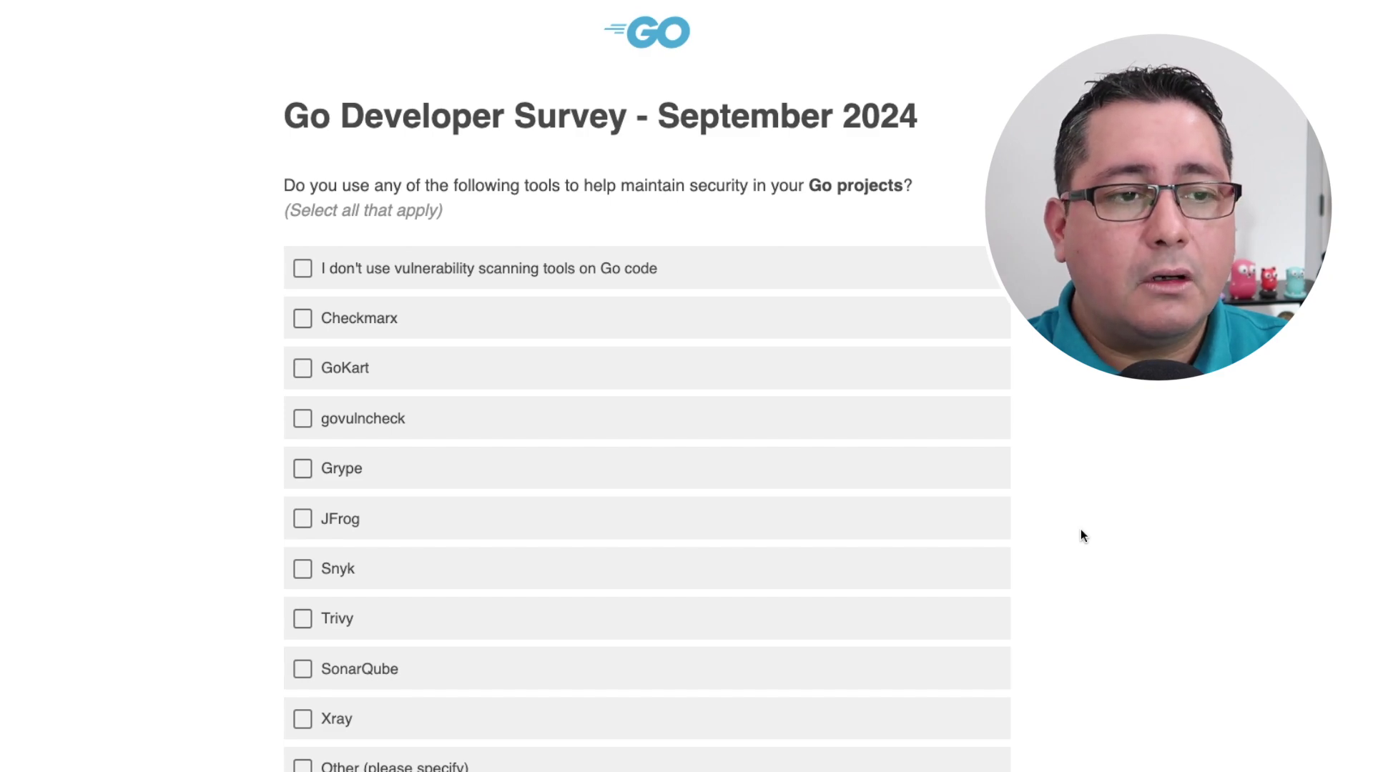
# Select govulncheck, Snyk and SonarQube as the tools that help maintain security in Go projects
pyautogui.scroll(-2, 1083, 535)
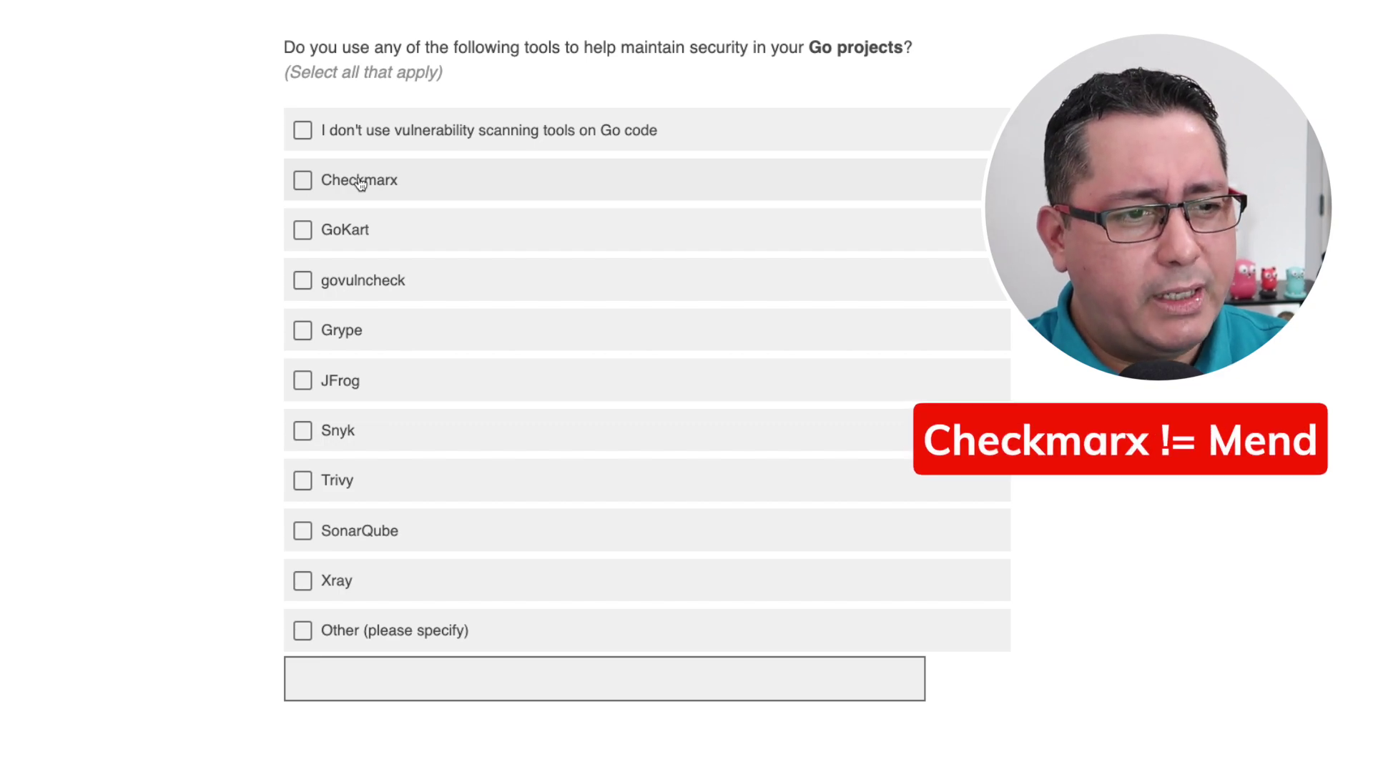
pyautogui.click(352, 288)
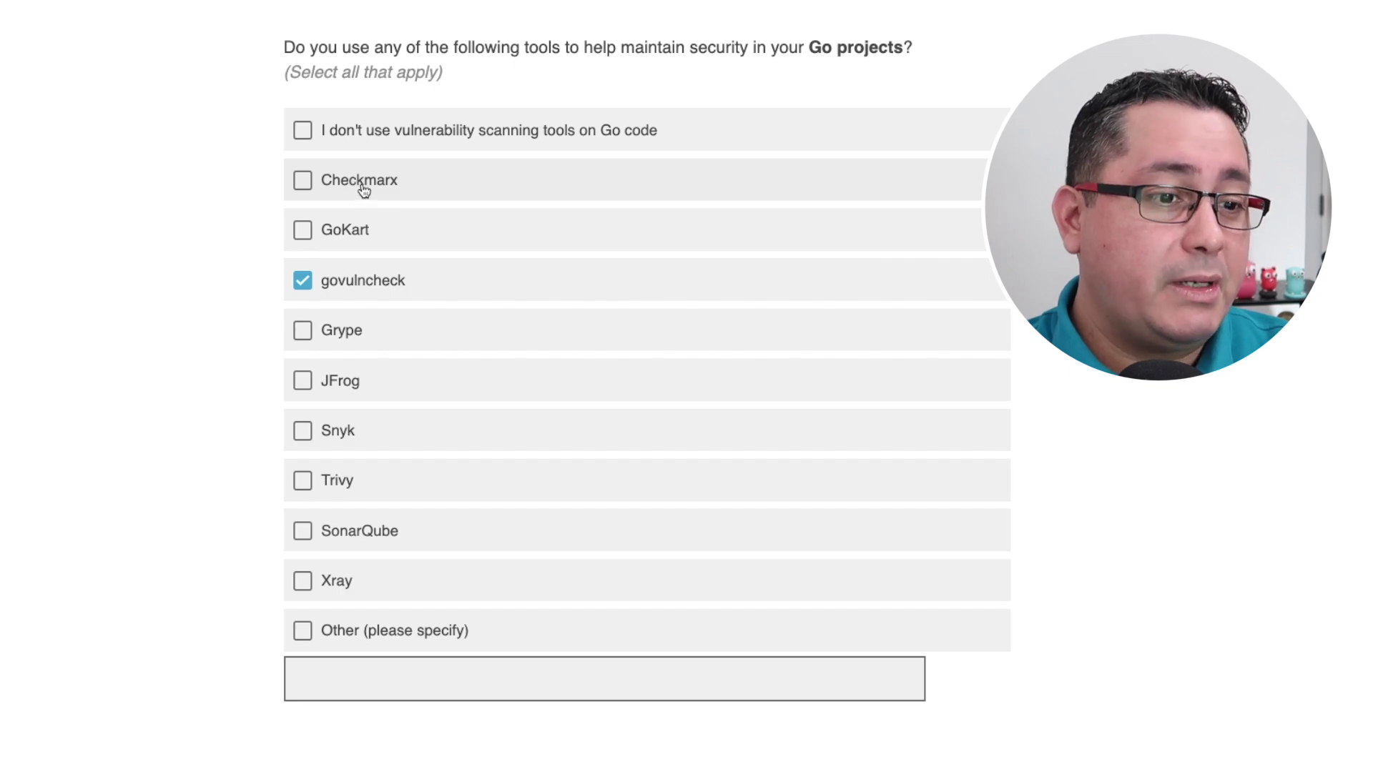
pyautogui.click(340, 439)
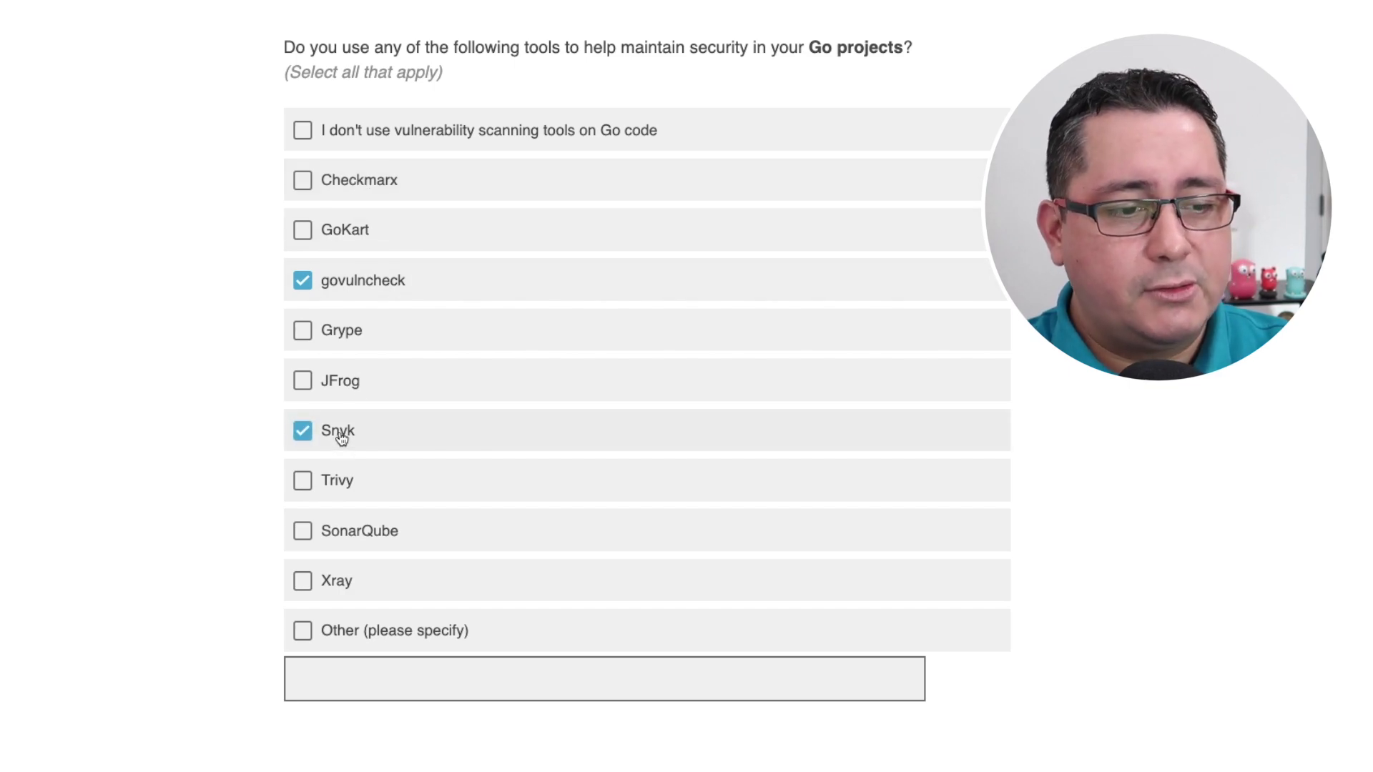
pyautogui.click(342, 535)
# Set the familiarity with govulncheck to "I use it regularly" and continue to the next survey page
pyautogui.scroll(-5, 342, 535)
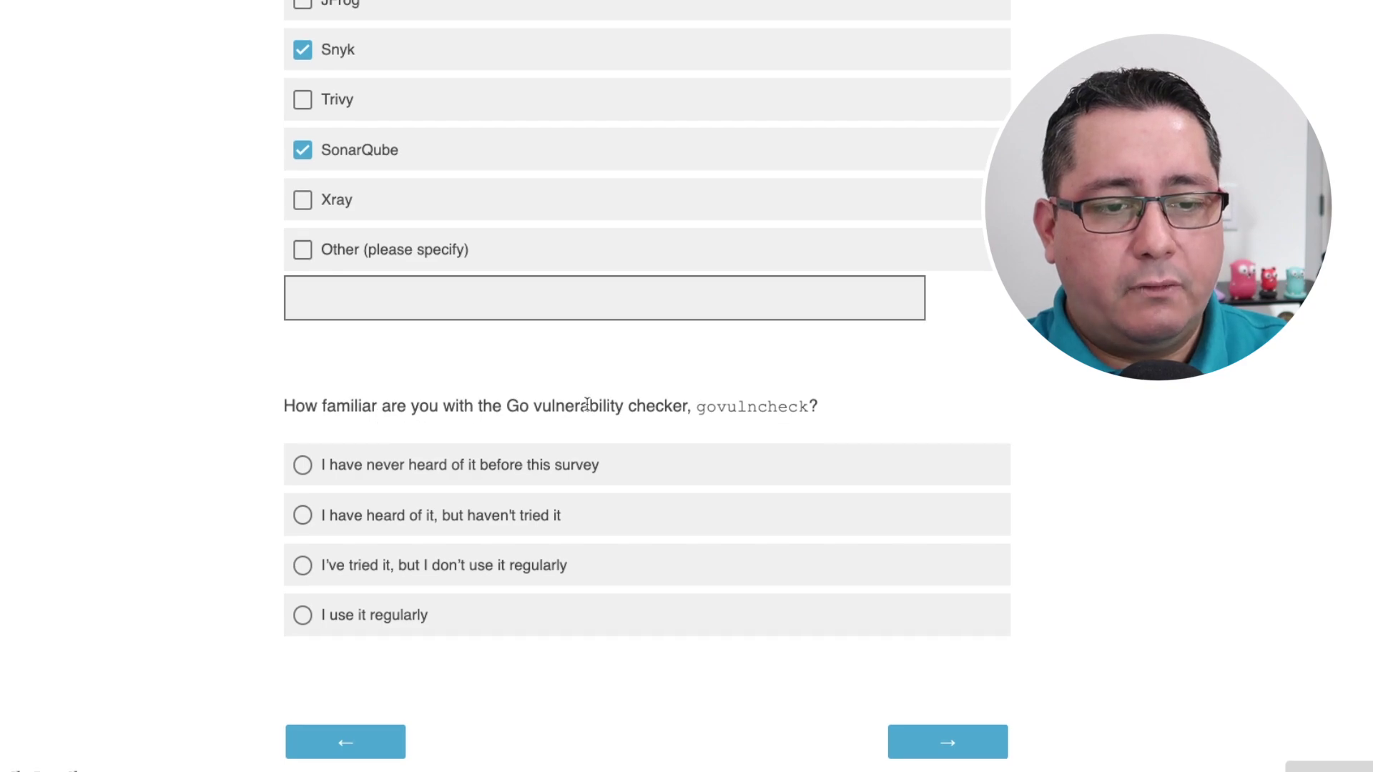
pyautogui.click(338, 615)
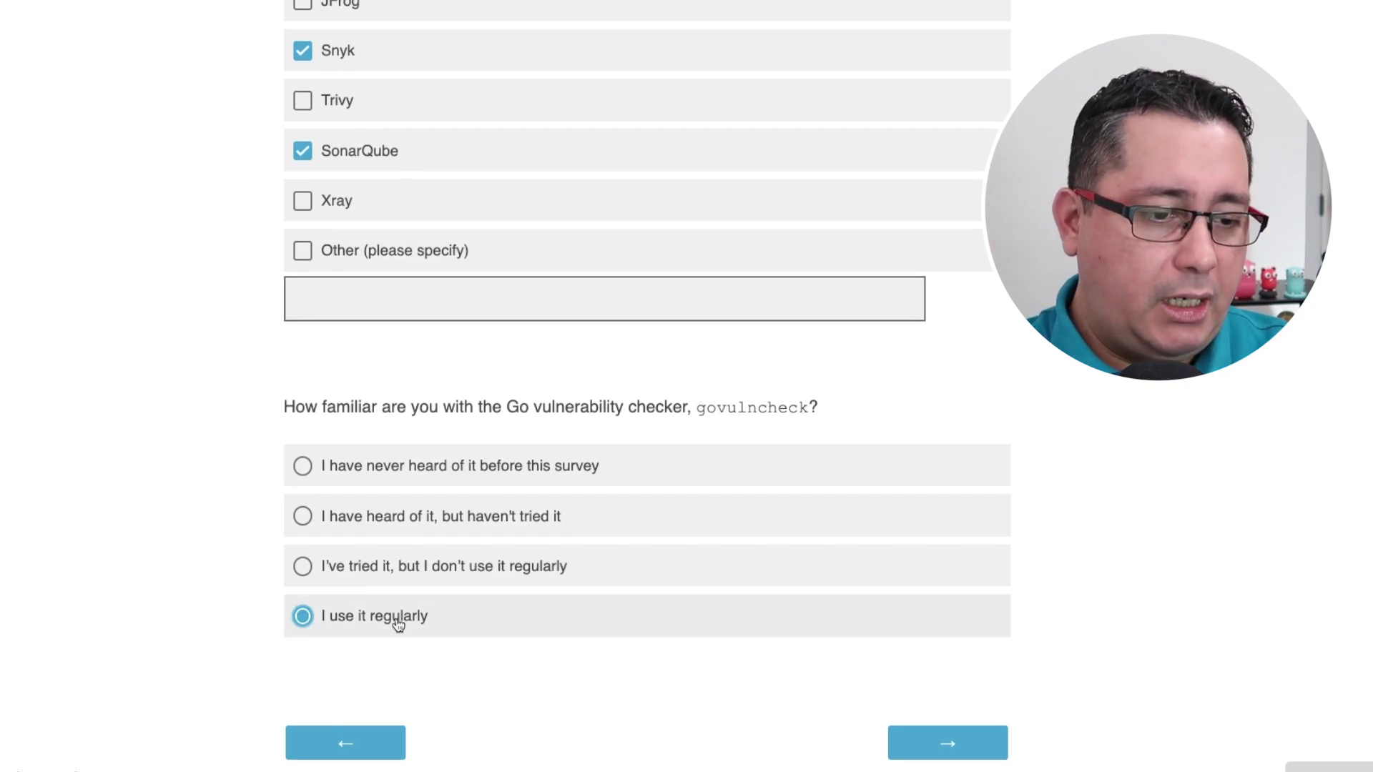
pyautogui.click(947, 745)
# Rate satisfaction with govulncheck in the last year as "Somewhat satisfied" and continue, leaving the optional explanation blank
pyautogui.scroll(-3, 1060, 390)
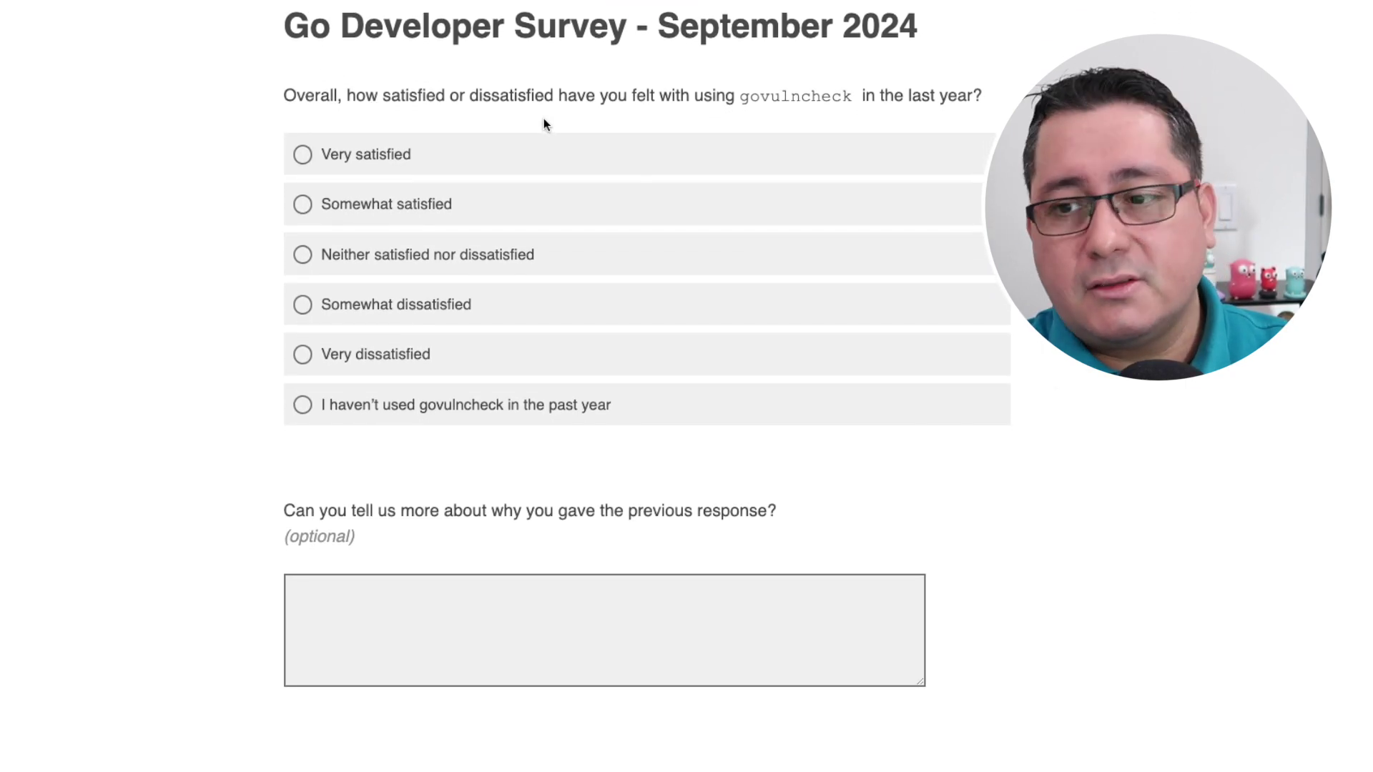
pyautogui.click(377, 208)
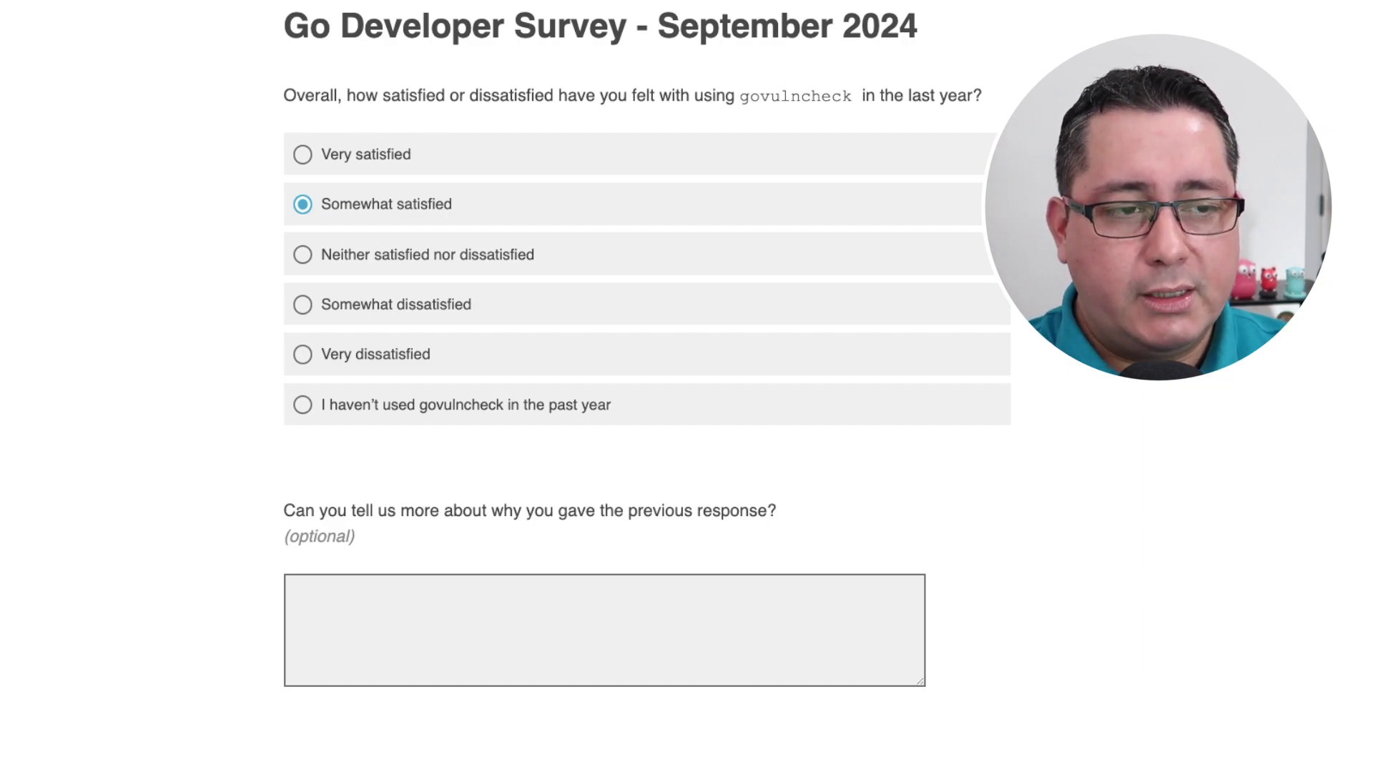
pyautogui.scroll(-2, 1068, 361)
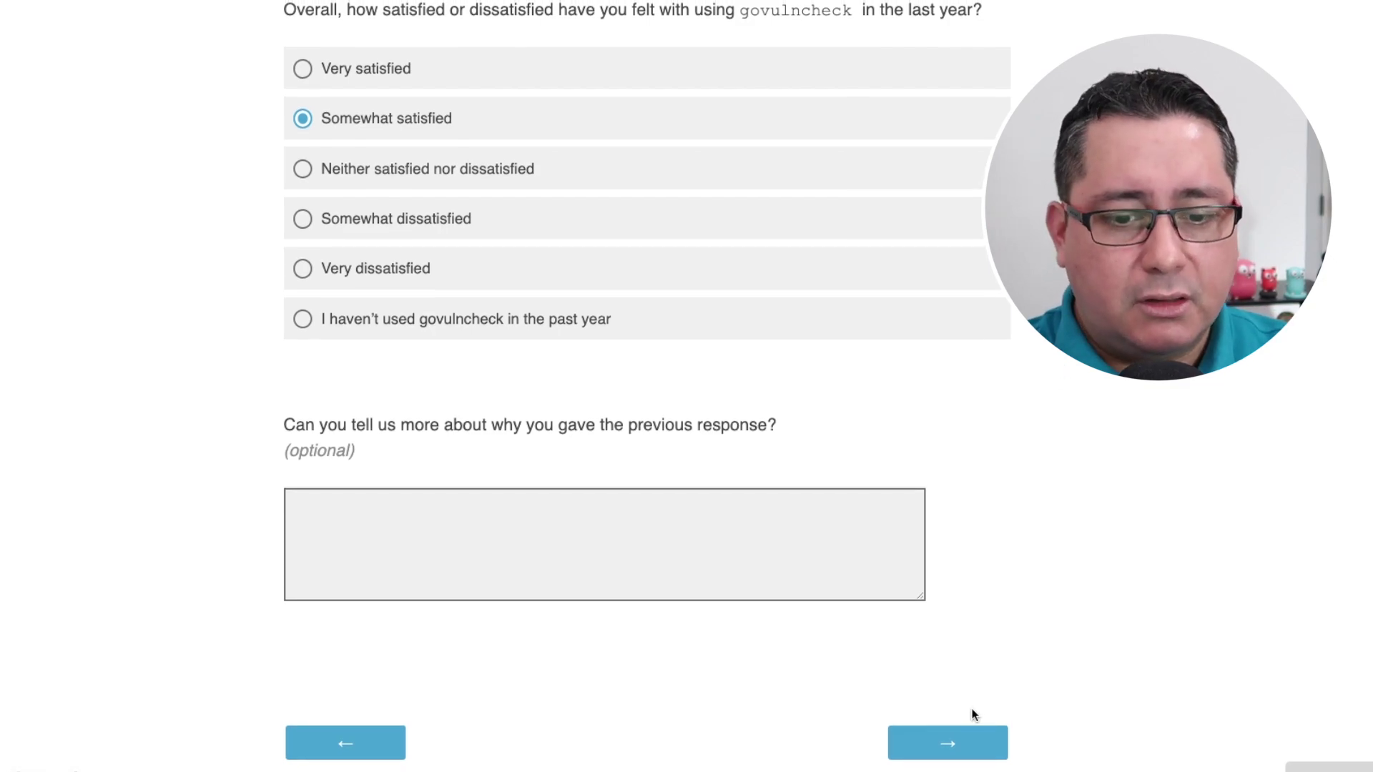
pyautogui.click(946, 749)
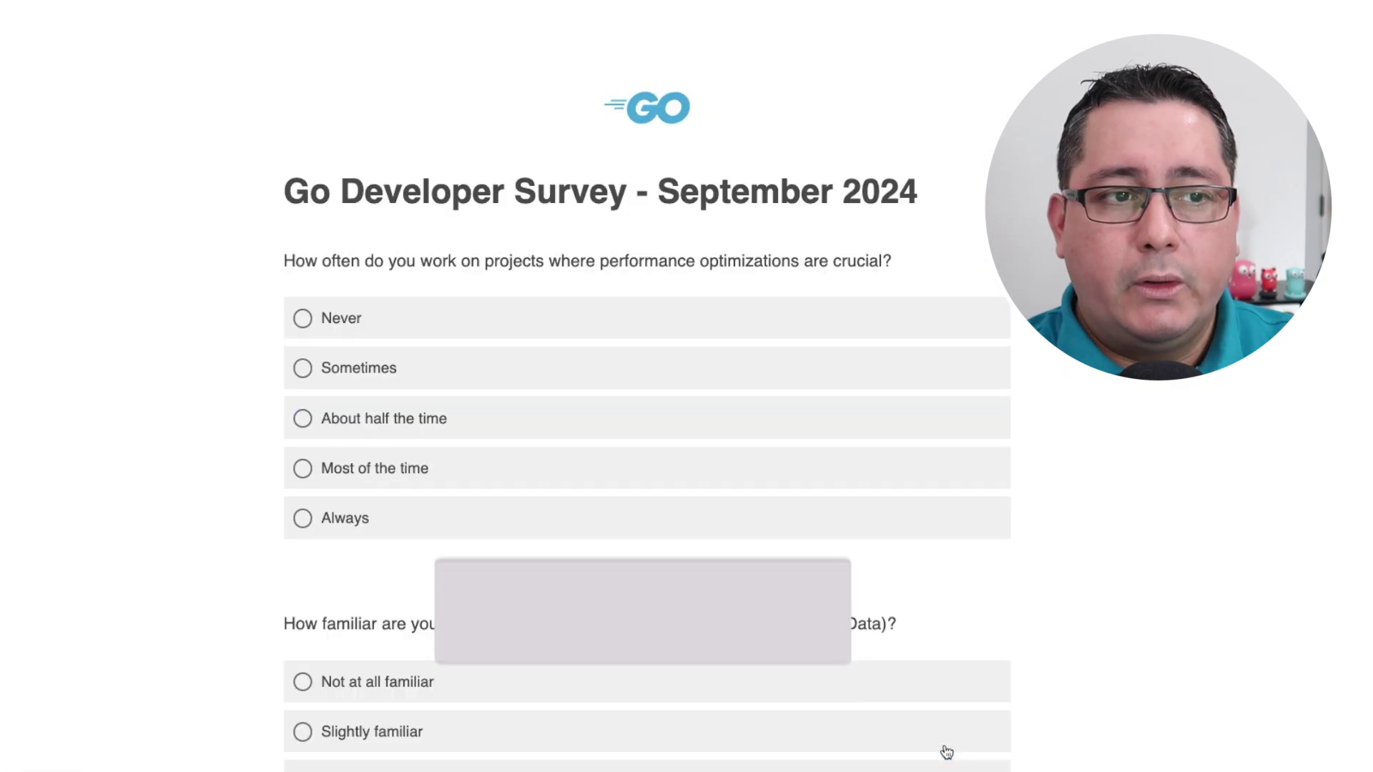
# Answer "About half the time" for performance-crucial projects and "Not at all familiar" for SIMD, and continue to the next page
pyautogui.scroll(-1, 1105, 486)
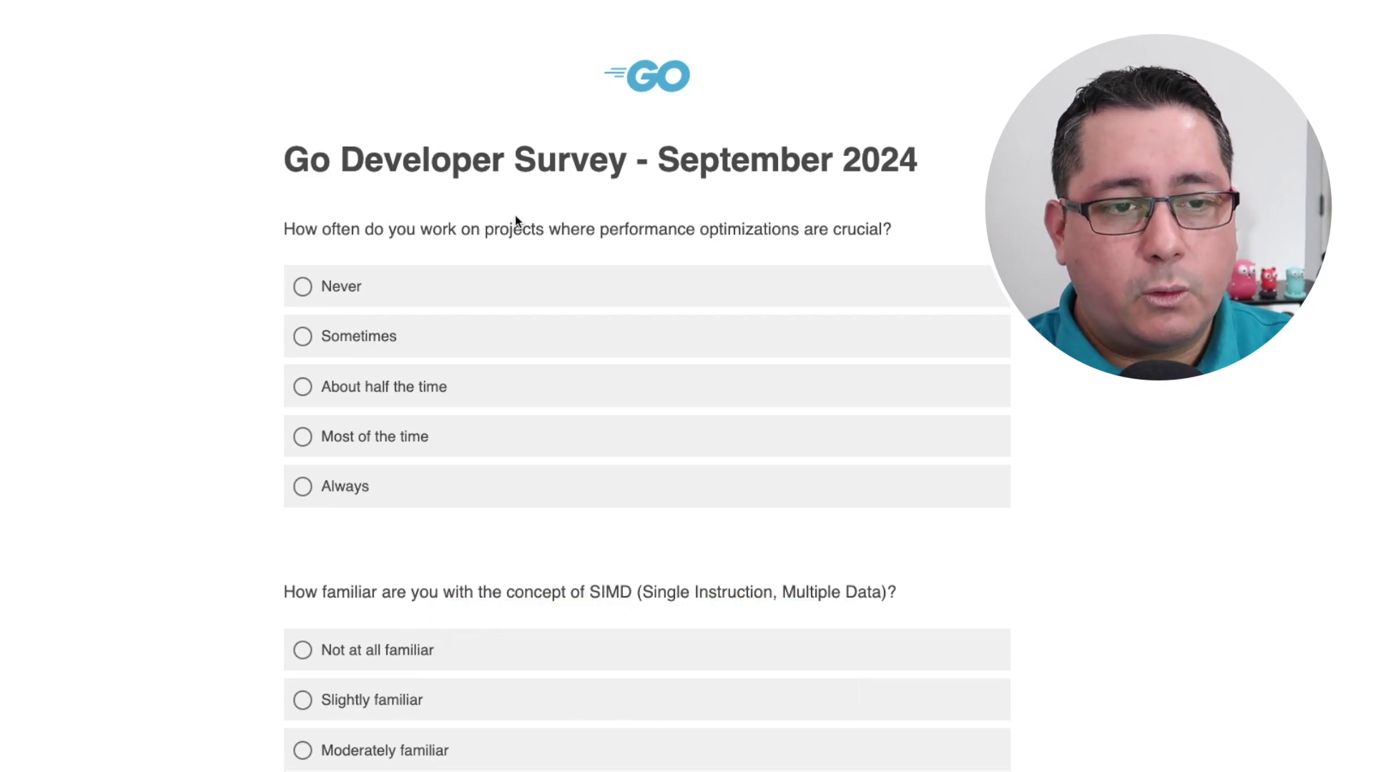
pyautogui.scroll(-3, 393, 290)
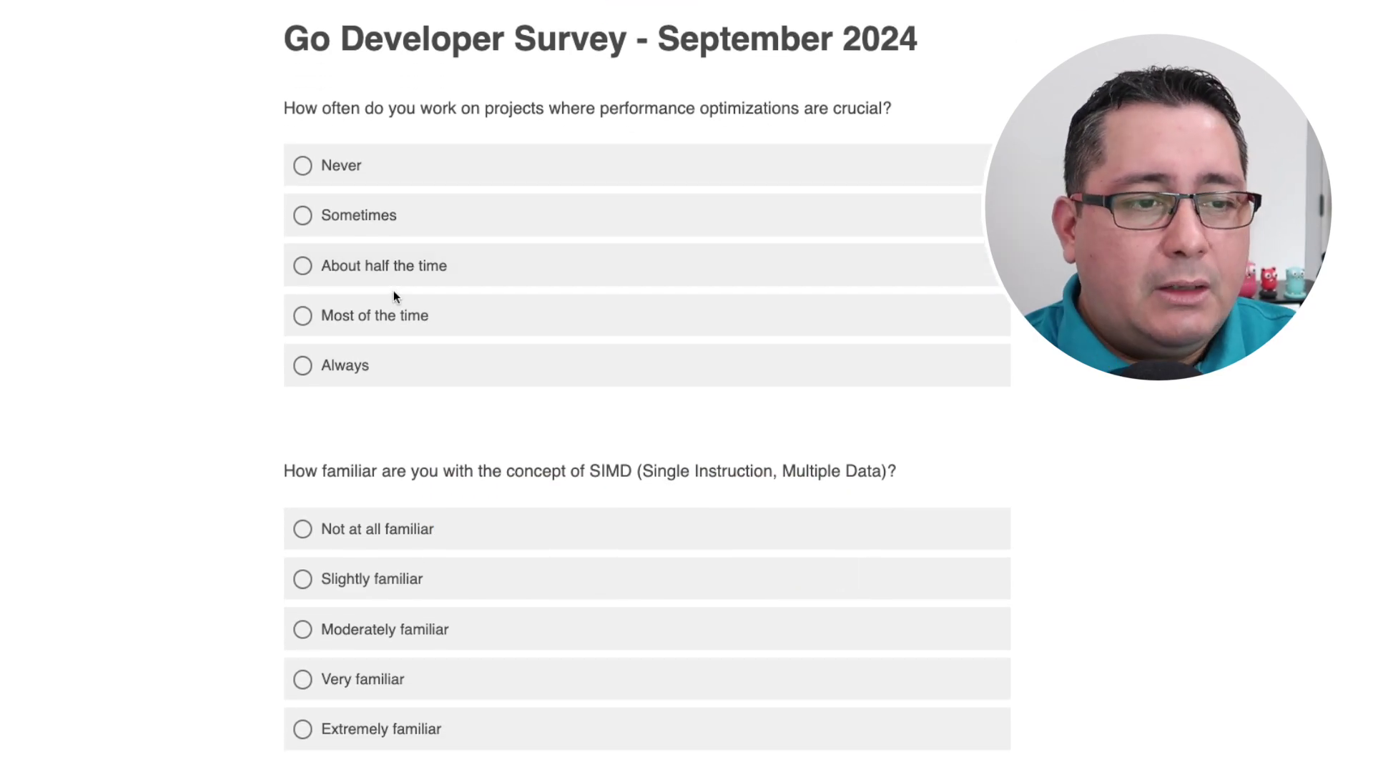
pyautogui.click(407, 278)
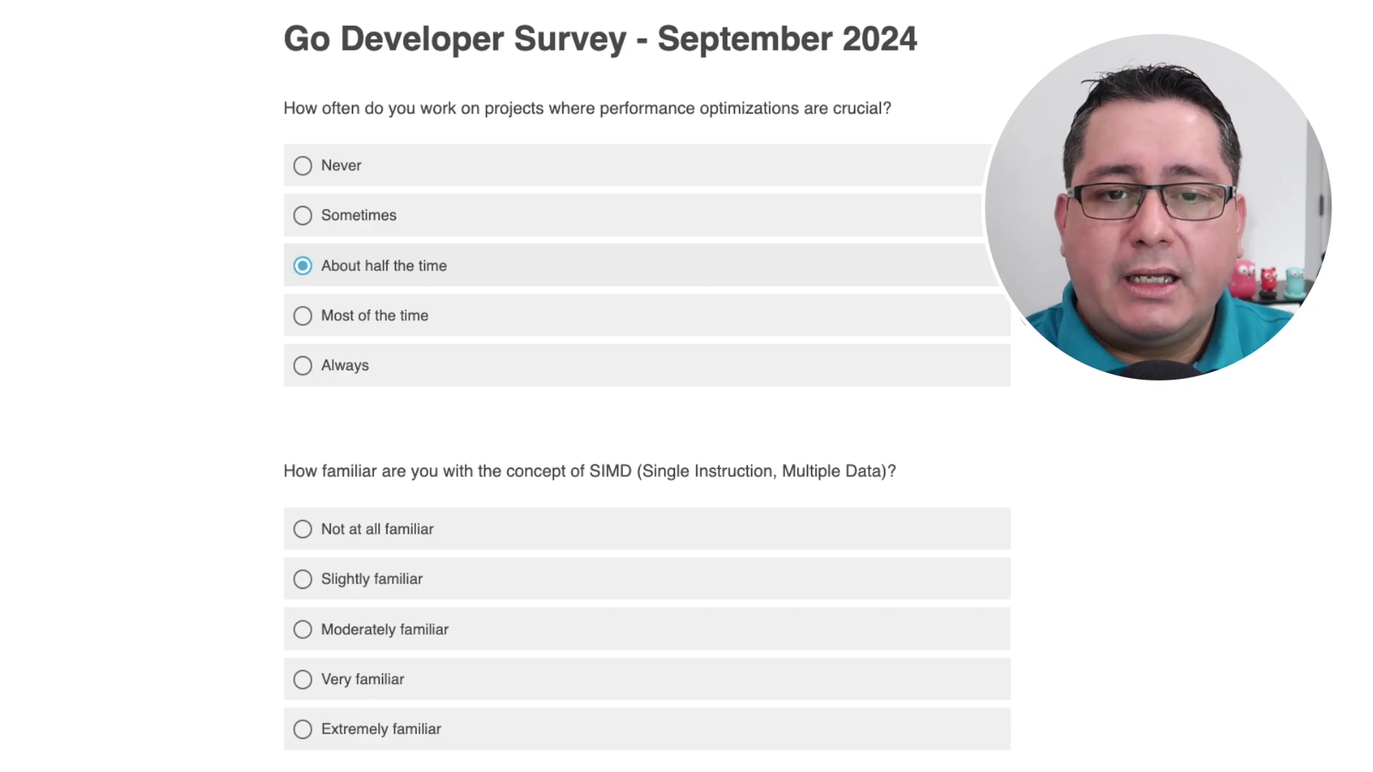
pyautogui.scroll(-3, 1053, 352)
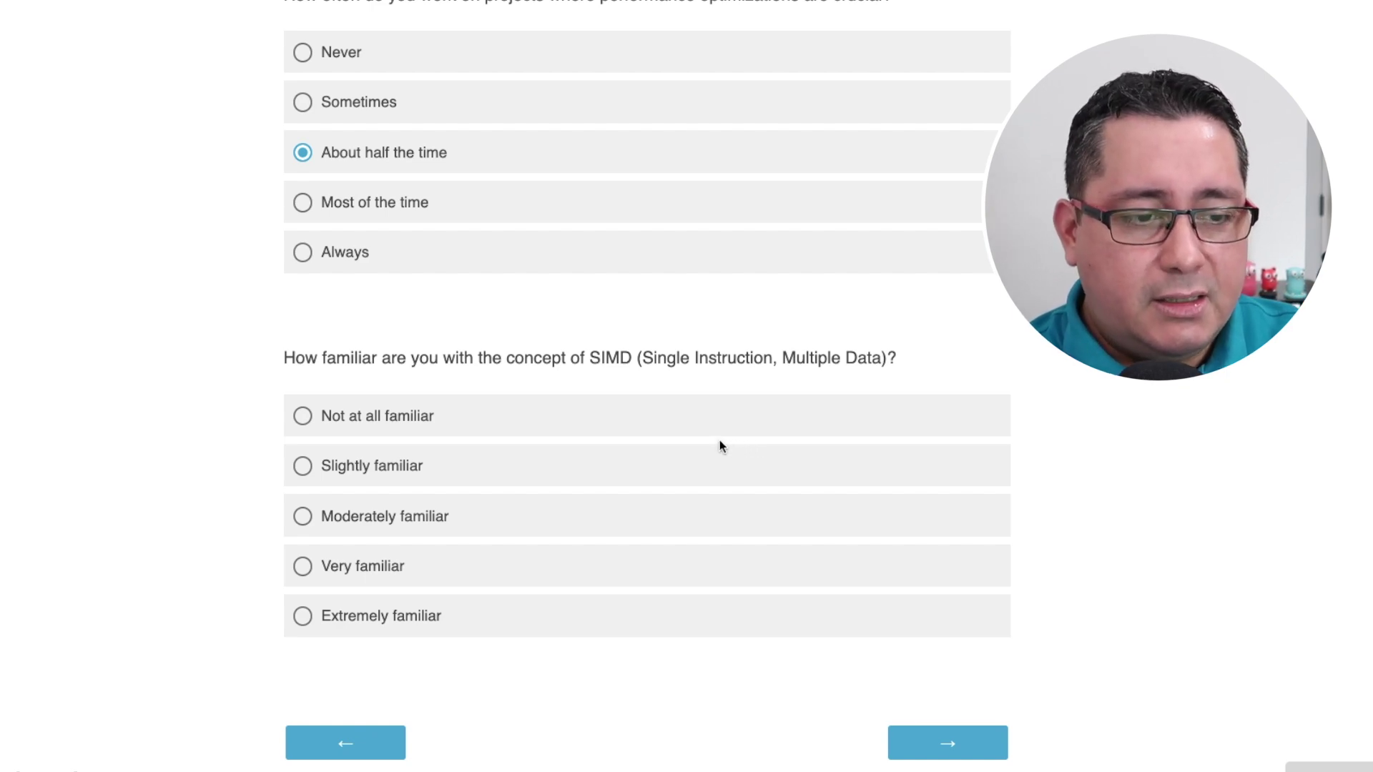
pyautogui.click(361, 417)
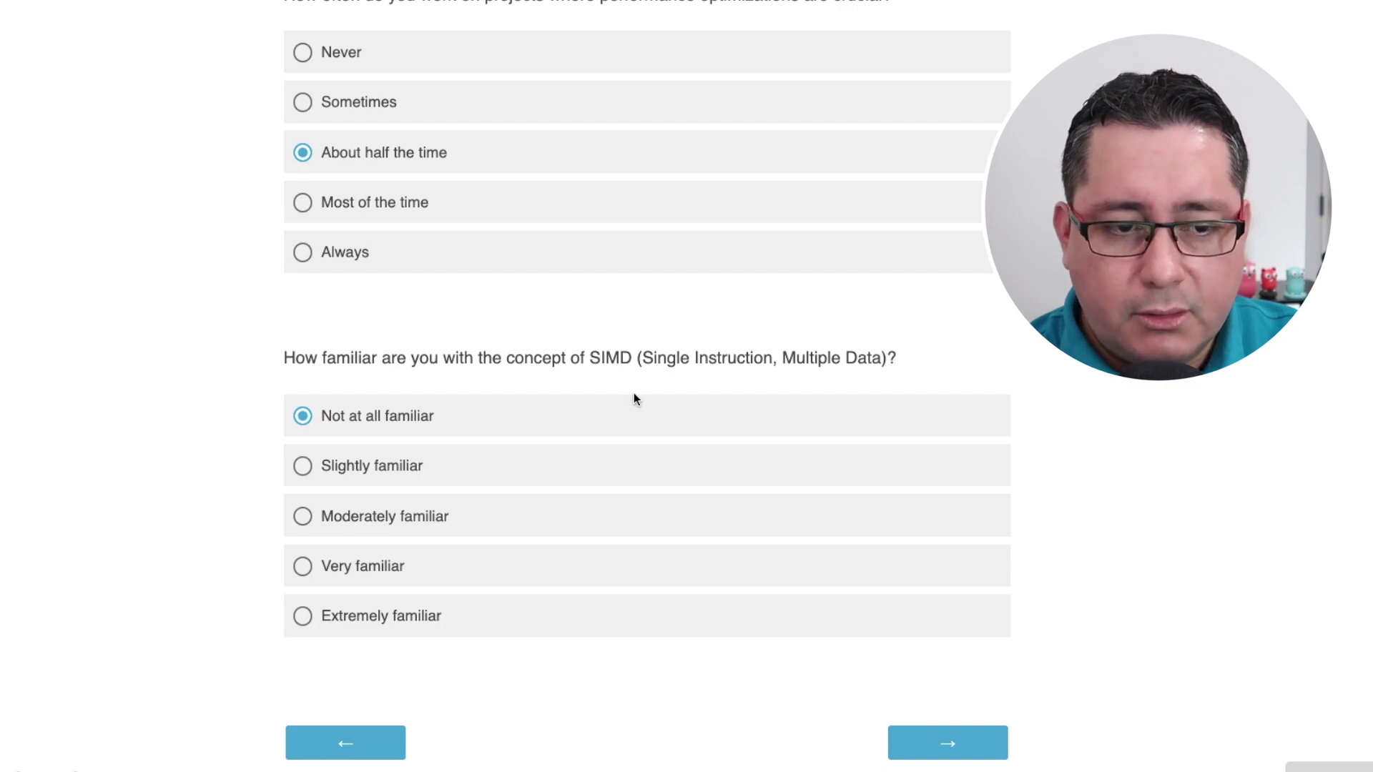
pyautogui.click(973, 746)
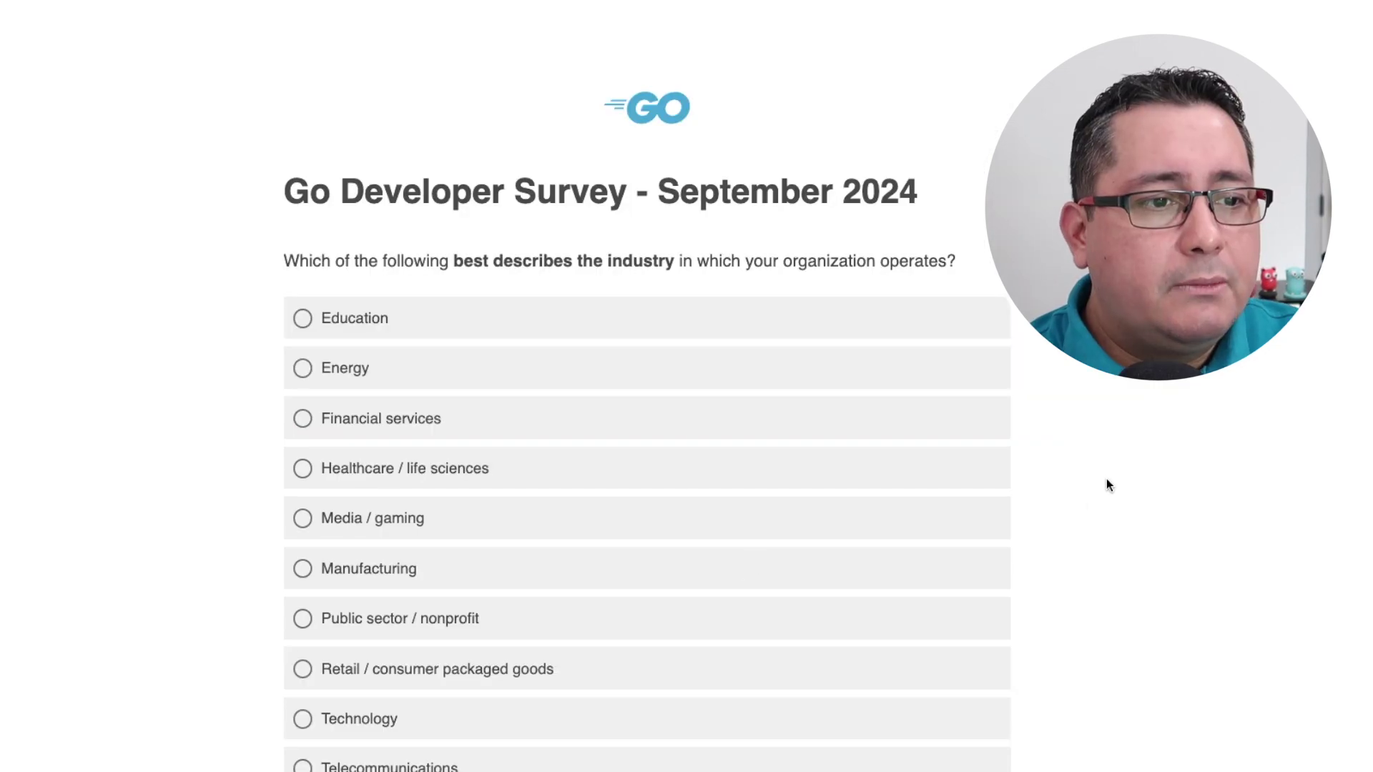
# Answer "Media / gaming" for the organization's industry and continue to the next page, leaving the location blank
pyautogui.scroll(-3, 1081, 535)
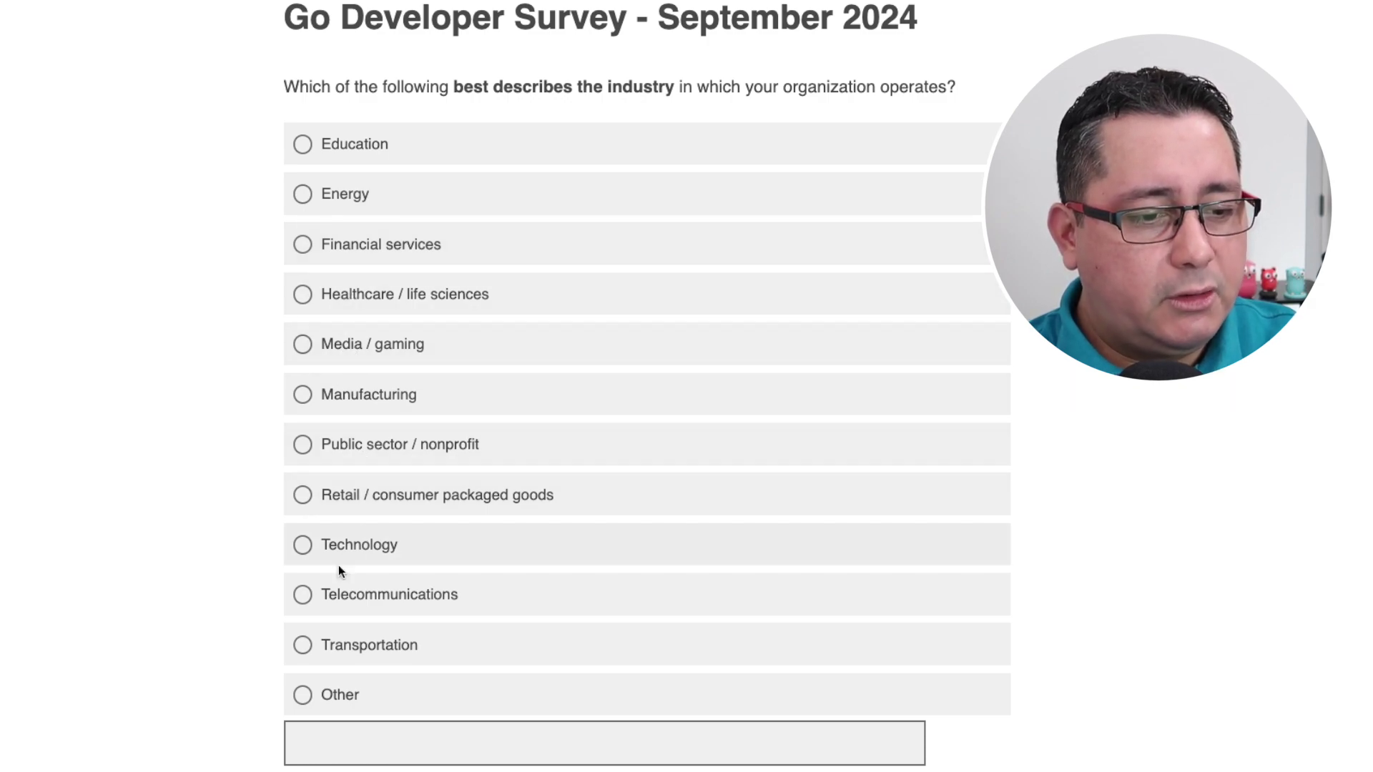
pyautogui.click(355, 351)
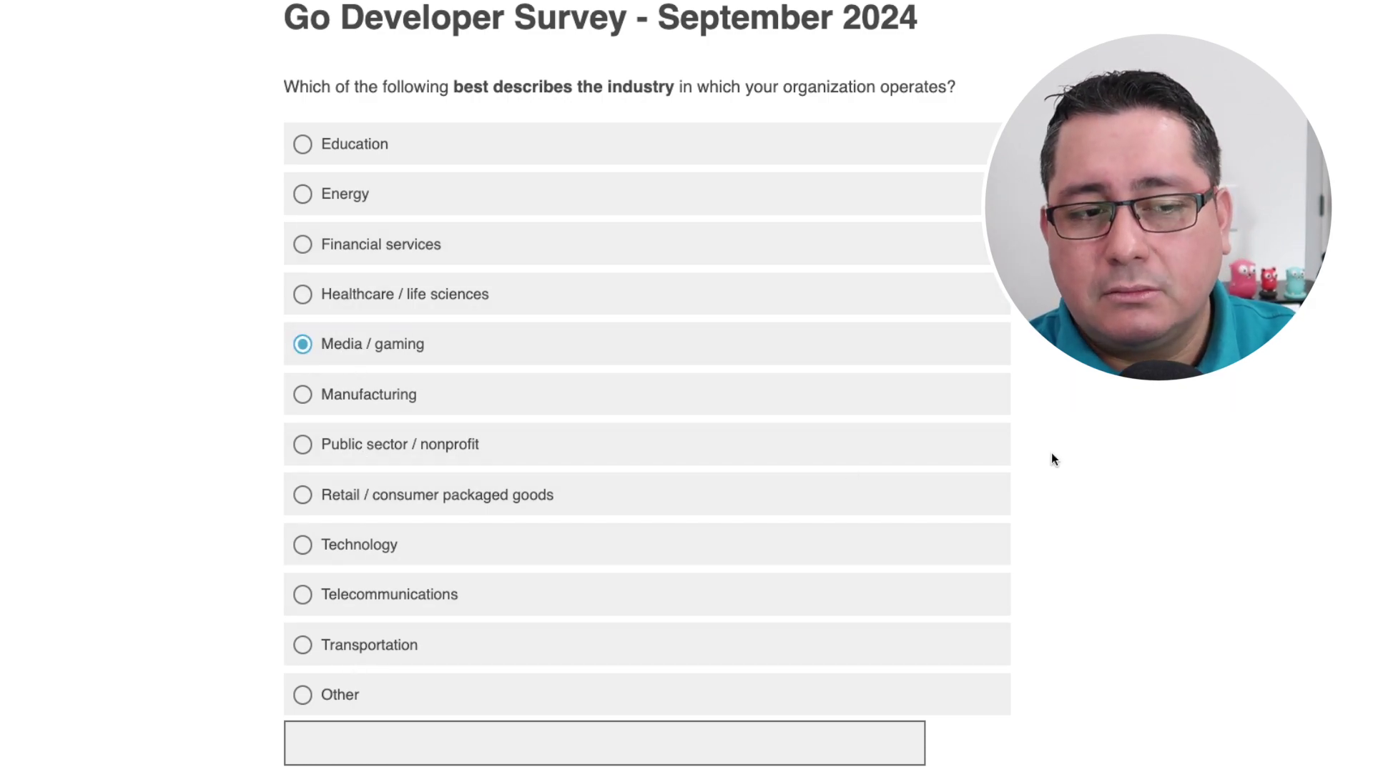
pyautogui.scroll(-5, 1065, 393)
pyautogui.click(582, 594)
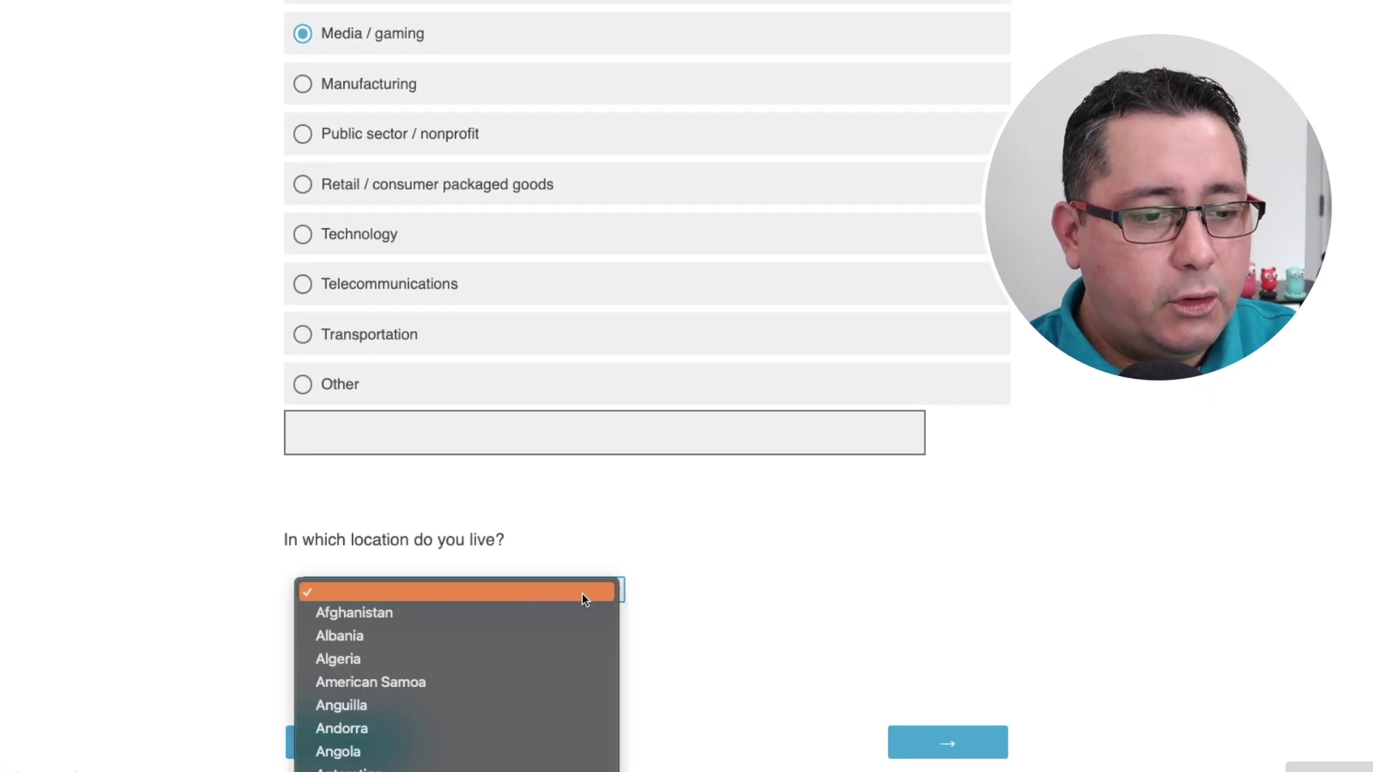
pyautogui.scroll(-20, 582, 594)
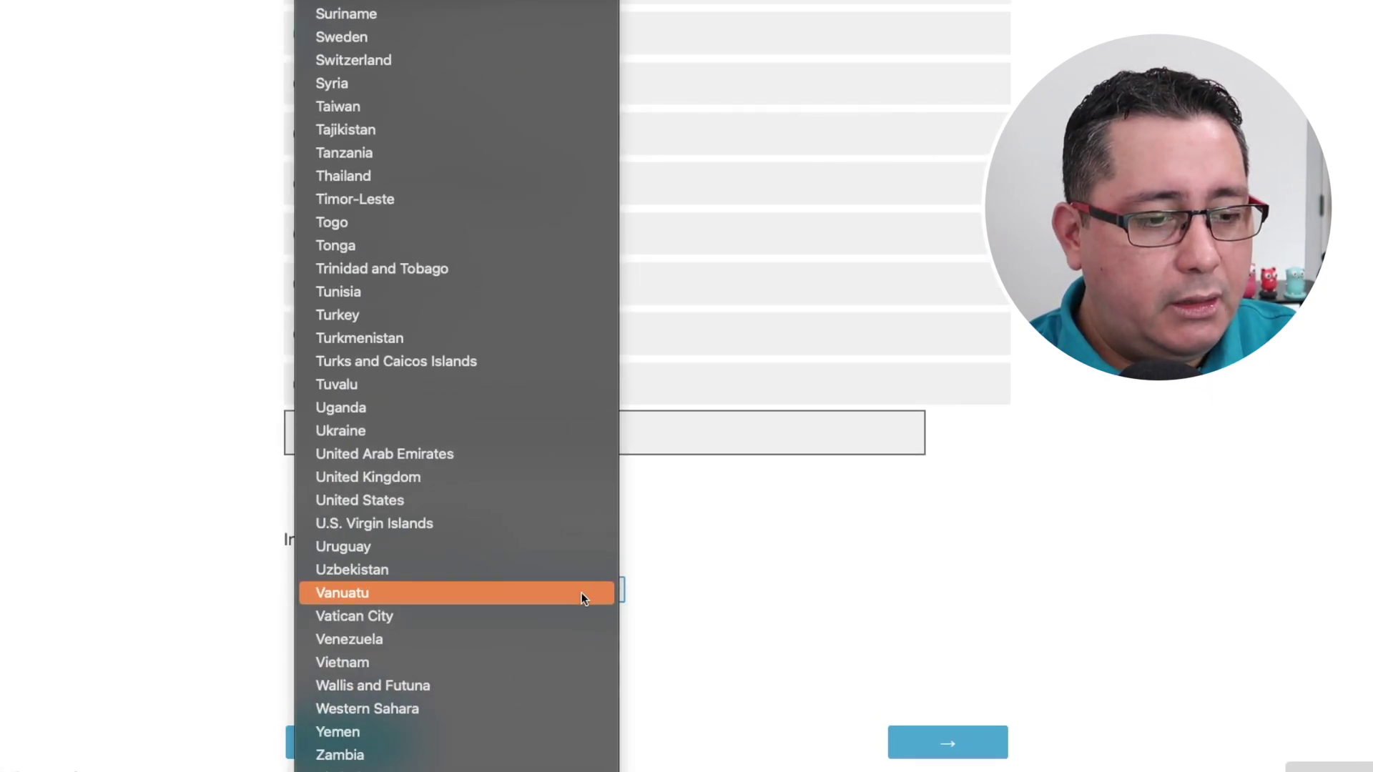
pyautogui.click(429, 500)
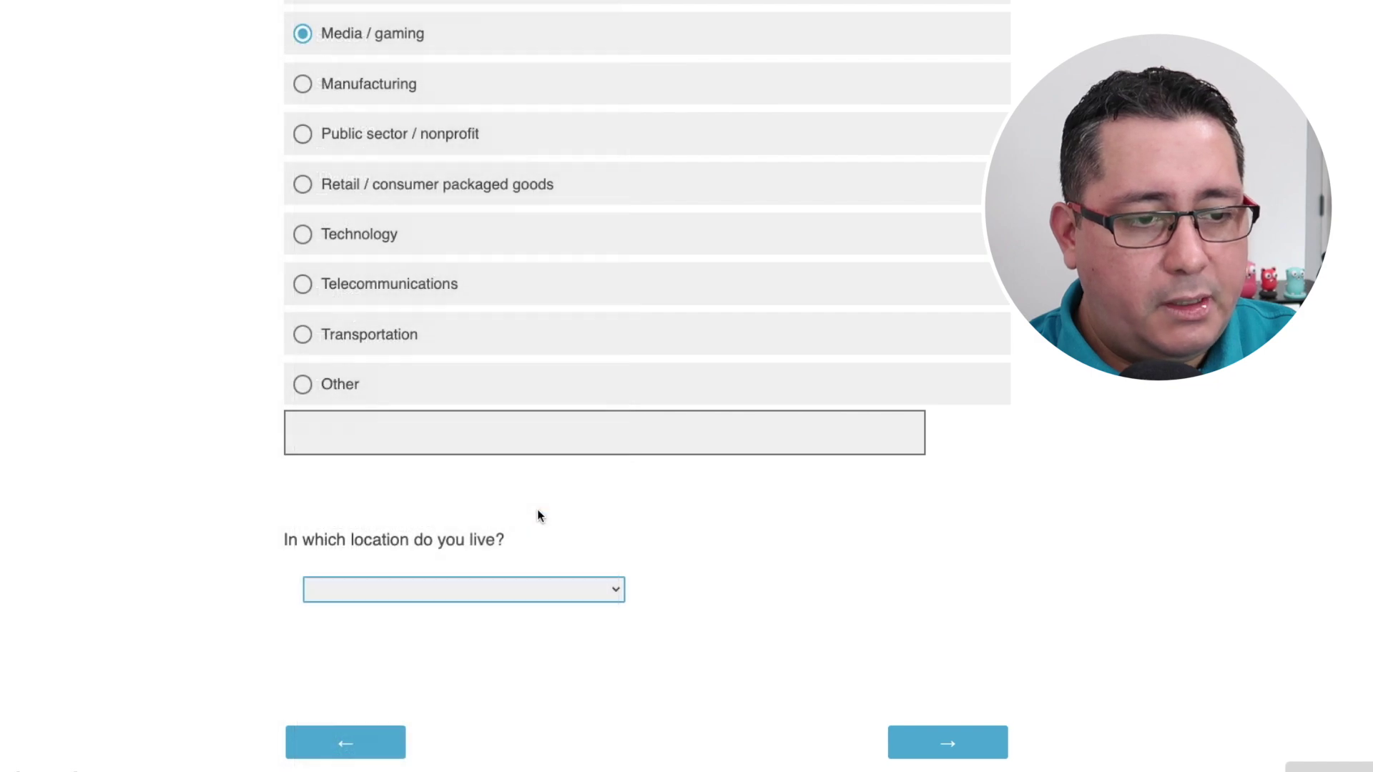
pyautogui.click(929, 742)
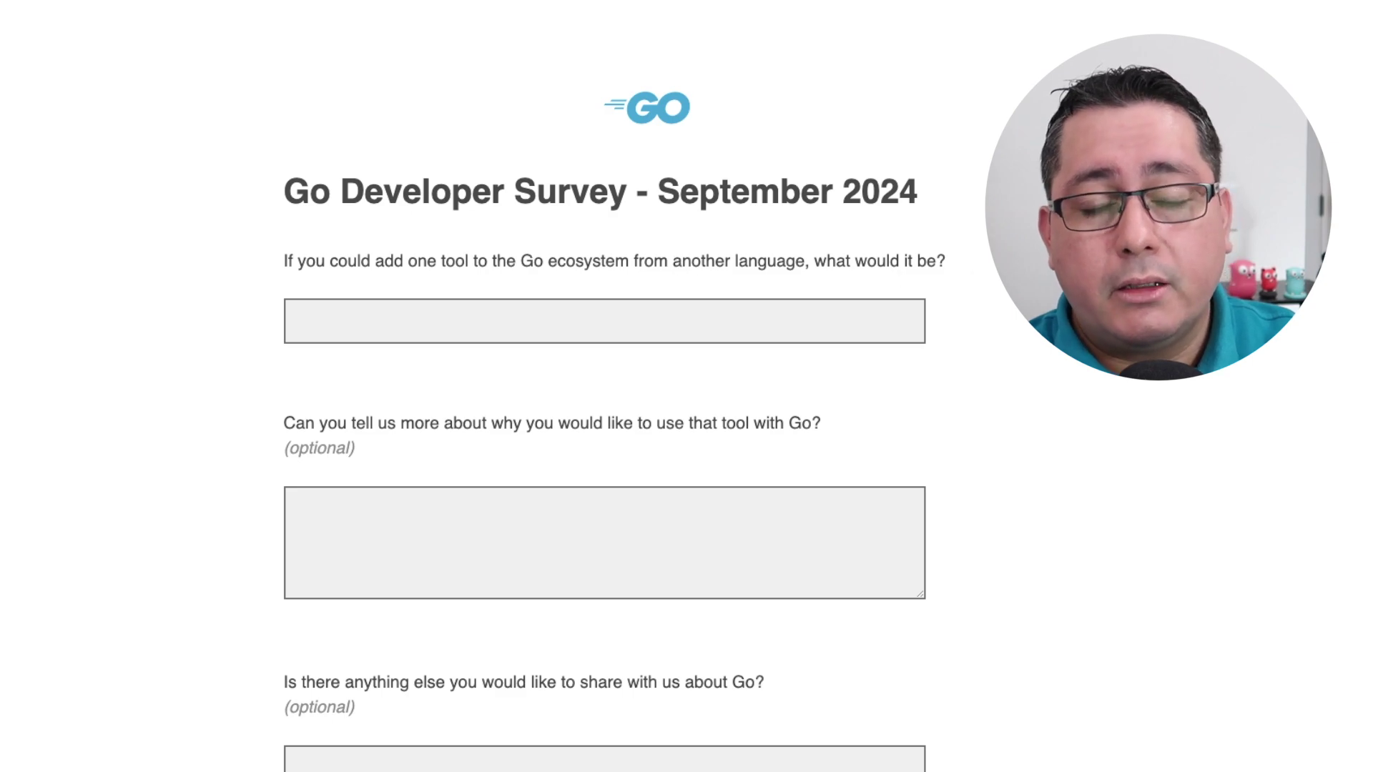
# Enter "IDK" as the tool to add to the Go ecosystem and "N/A" as the reason for wanting it
pyautogui.scroll(-5, 979, 309)
pyautogui.scroll(1, 990, 305)
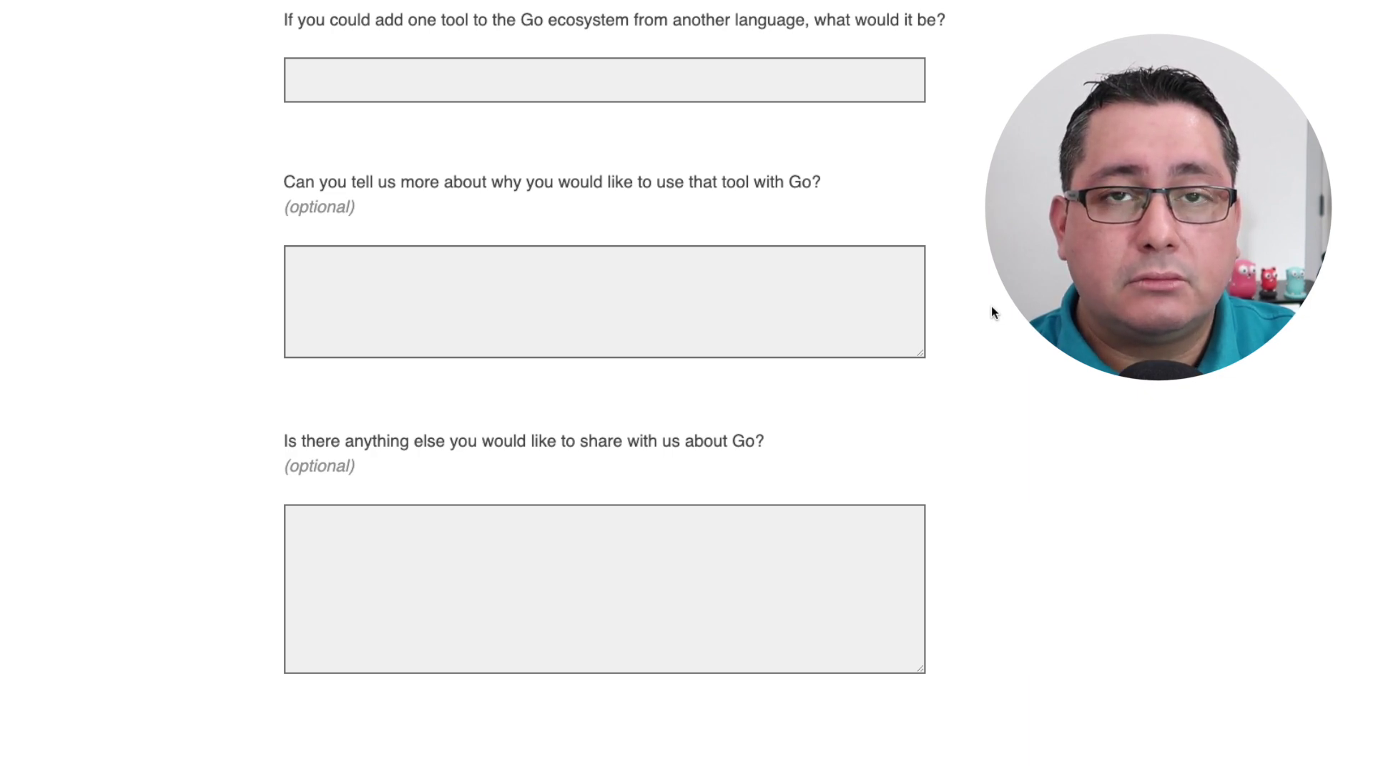
pyautogui.click(775, 81)
pyautogui.write('IDK')
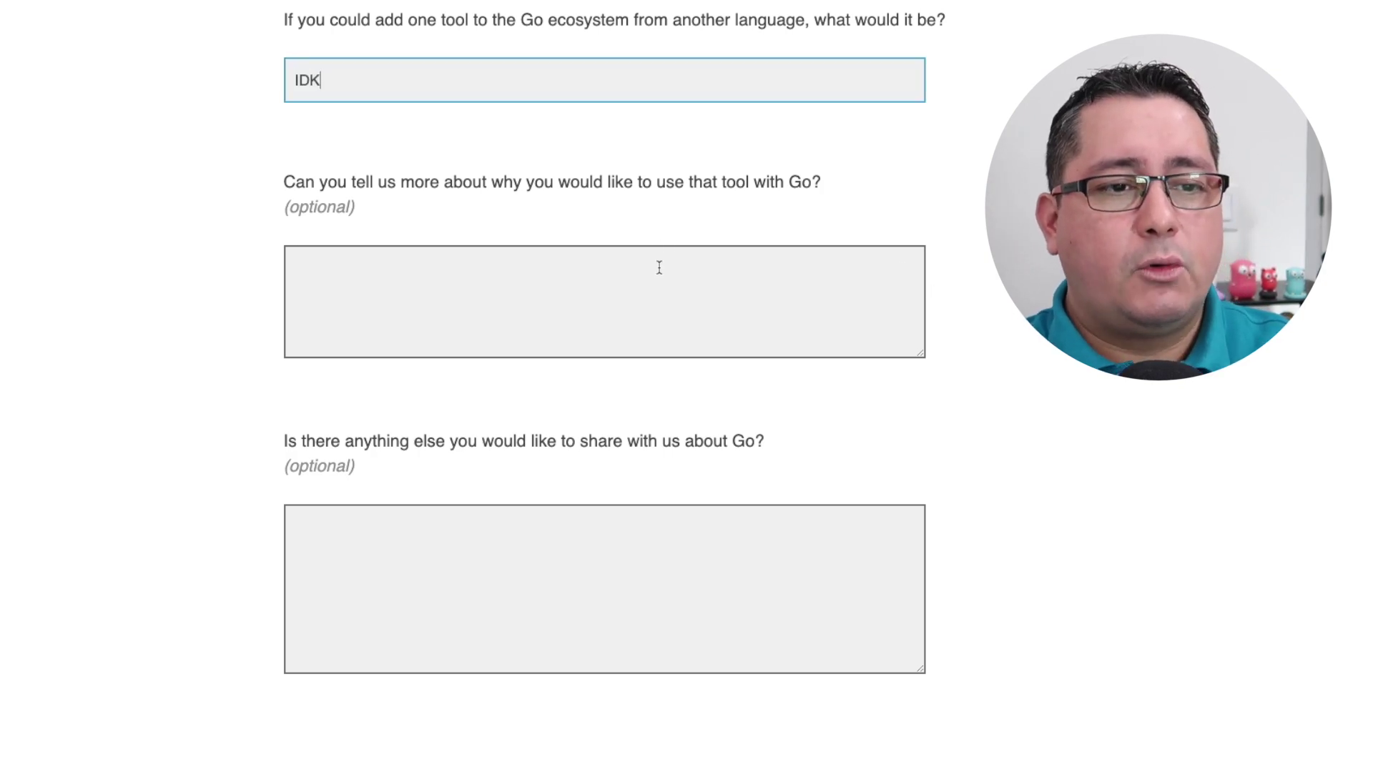
pyautogui.click(663, 274)
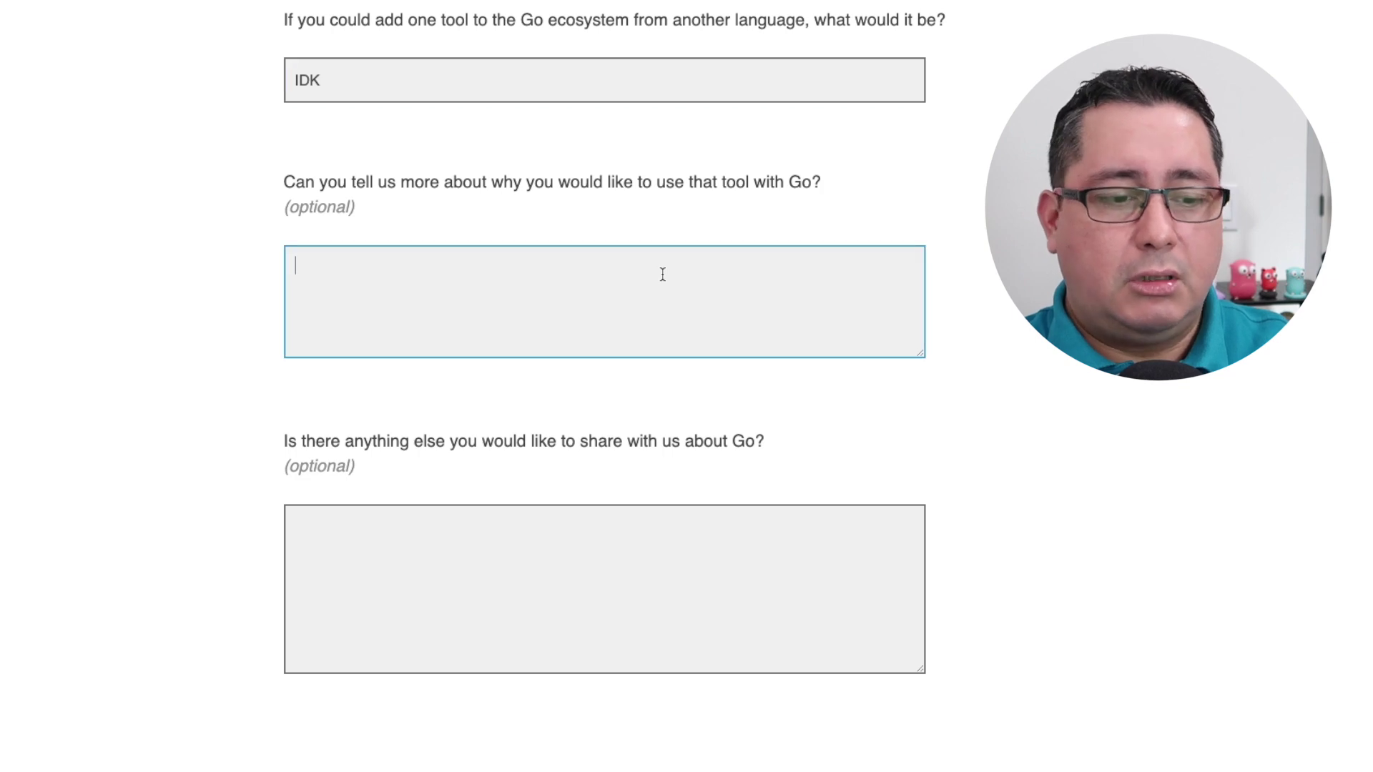
pyautogui.write('N/A')
# Finish with the optional question about anything else to share about Go and submit the survey
pyautogui.scroll(-2, 582, 500)
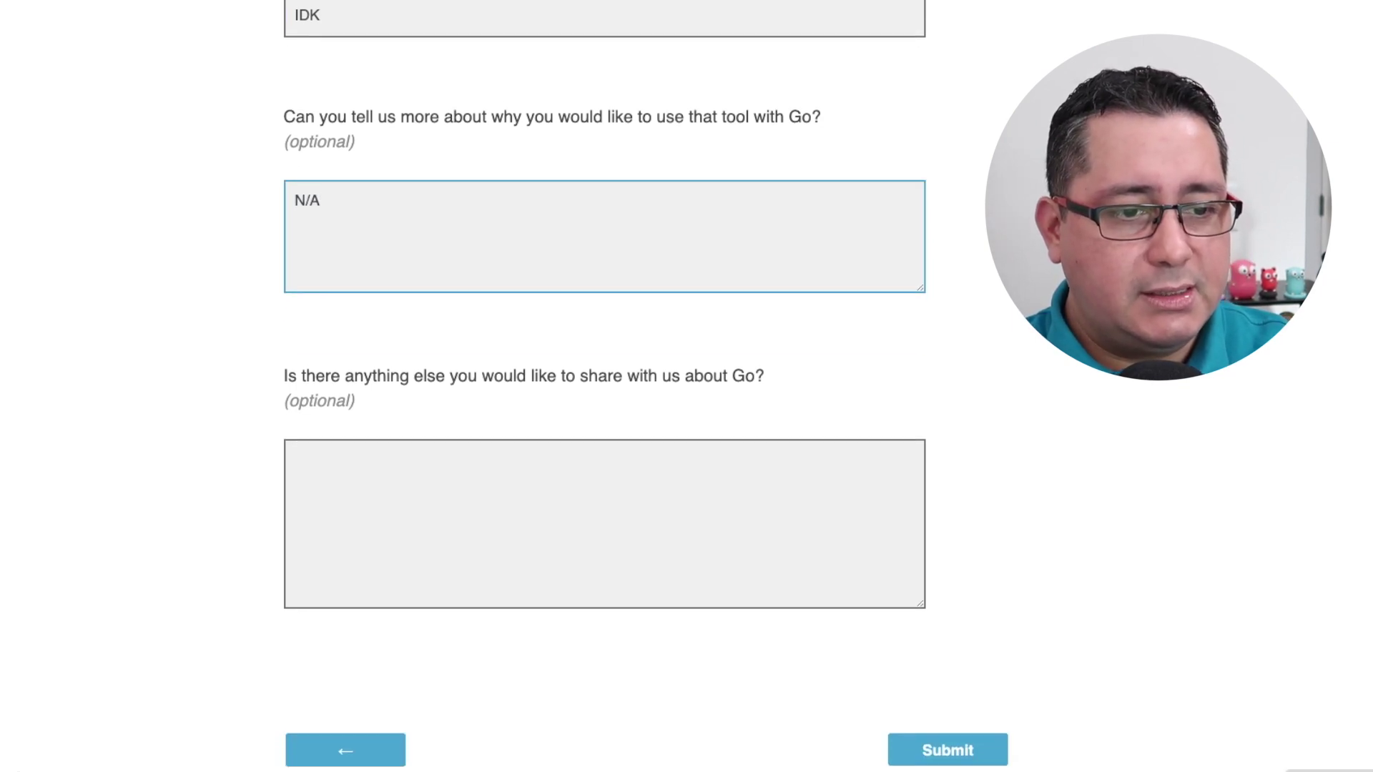
pyautogui.click(582, 500)
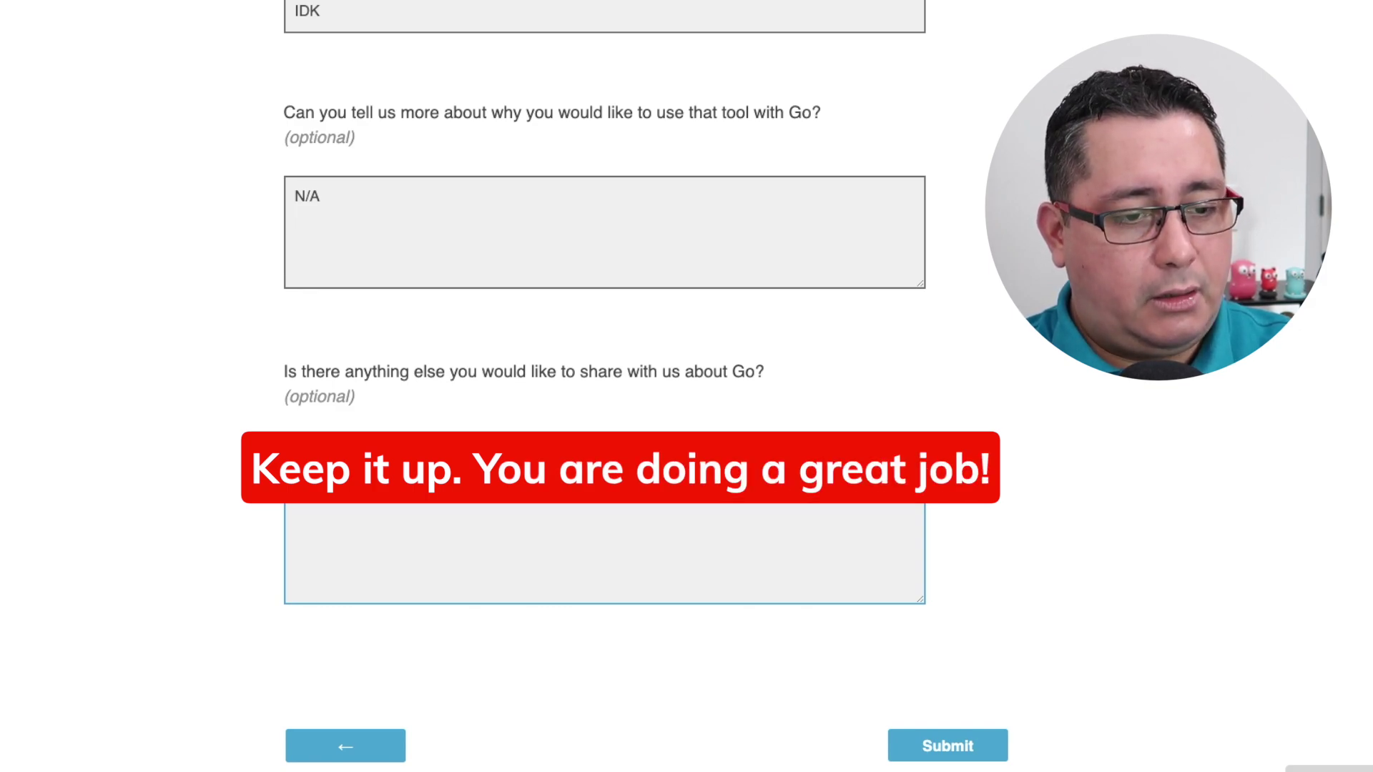
pyautogui.click(937, 745)
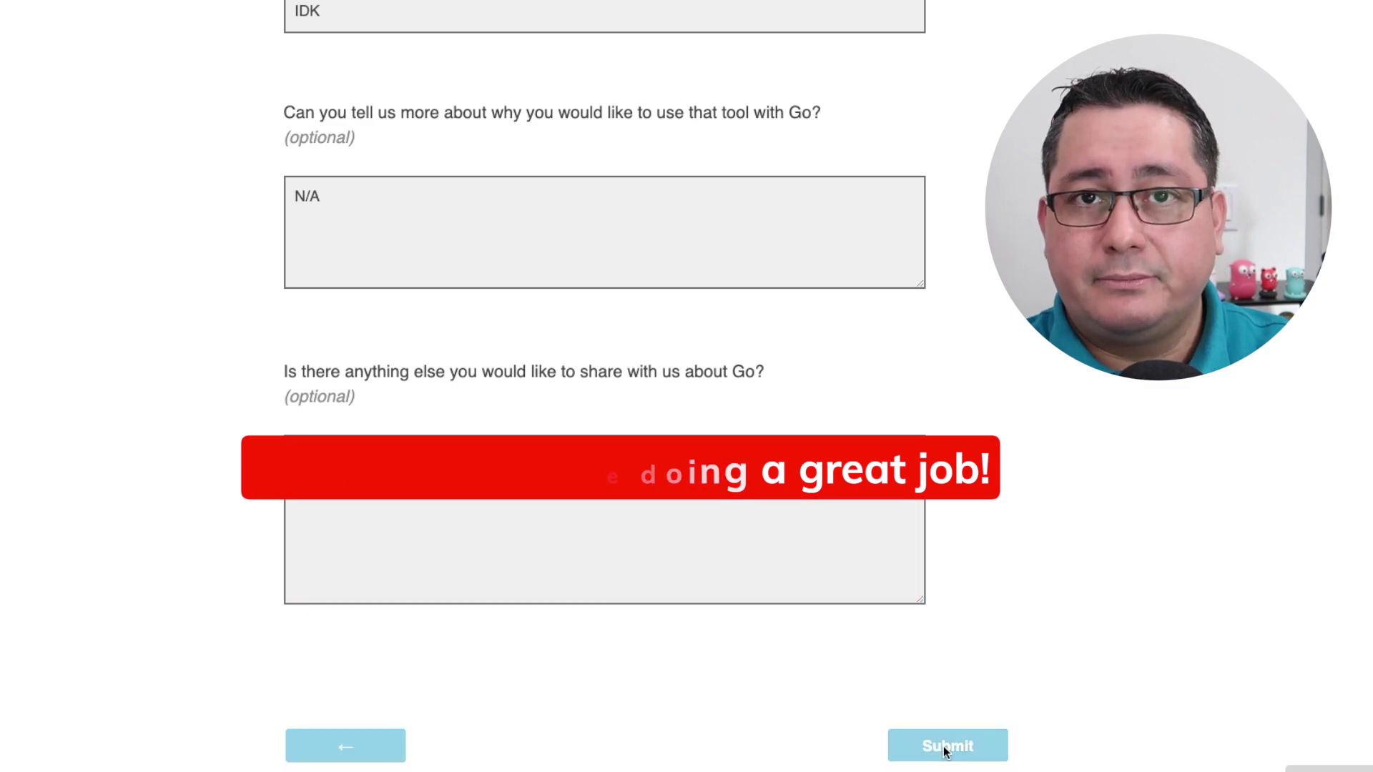